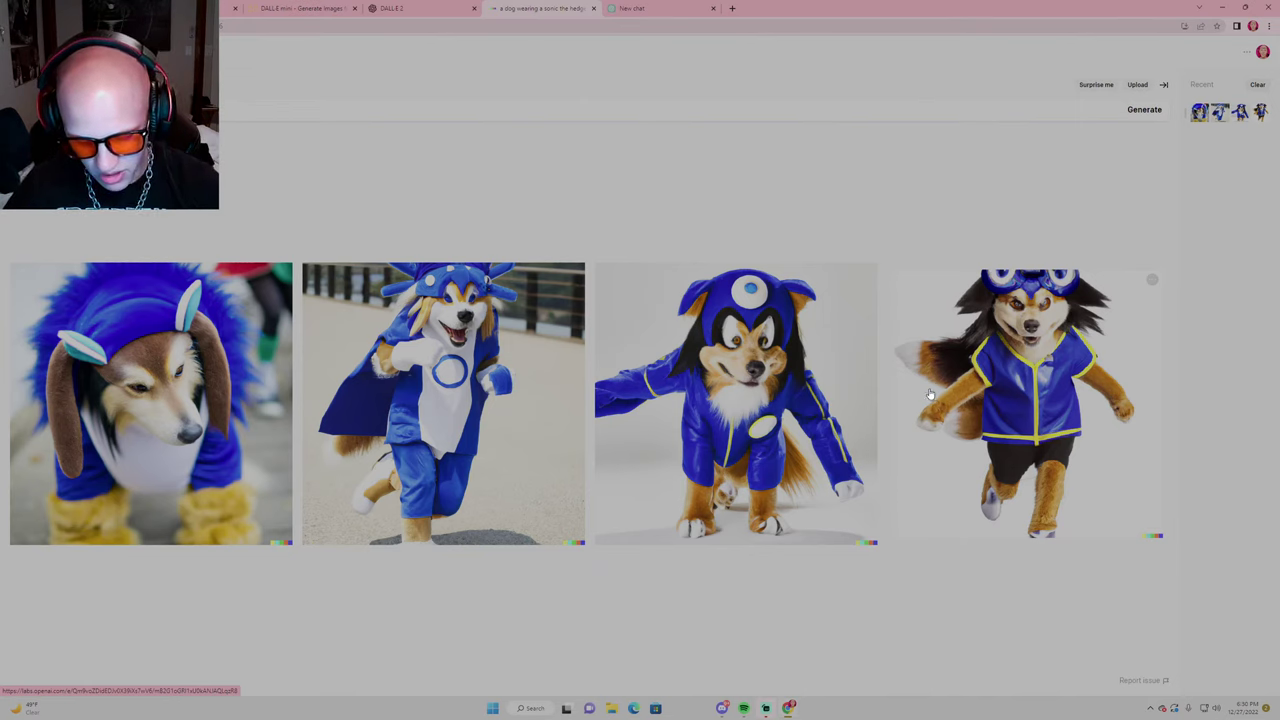
Bring Streamlabs forward and start adding a Text (GDI+) source to the scene
click(766, 710)
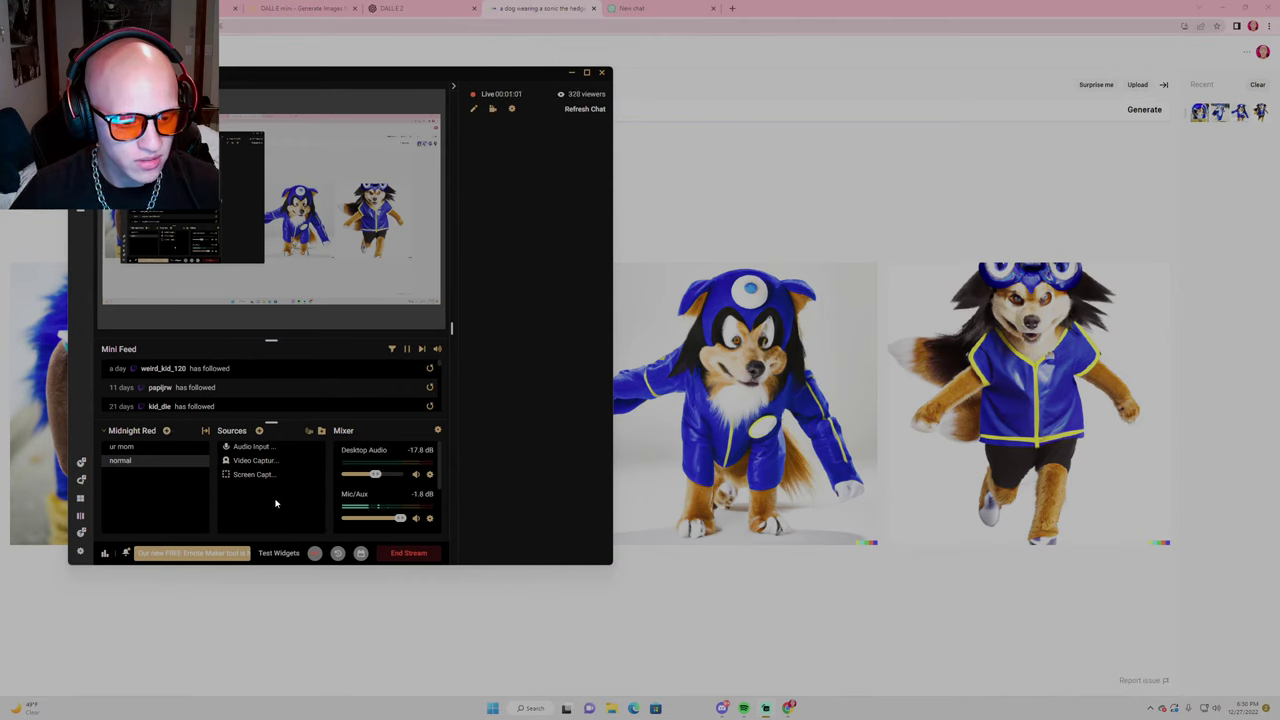
click(259, 431)
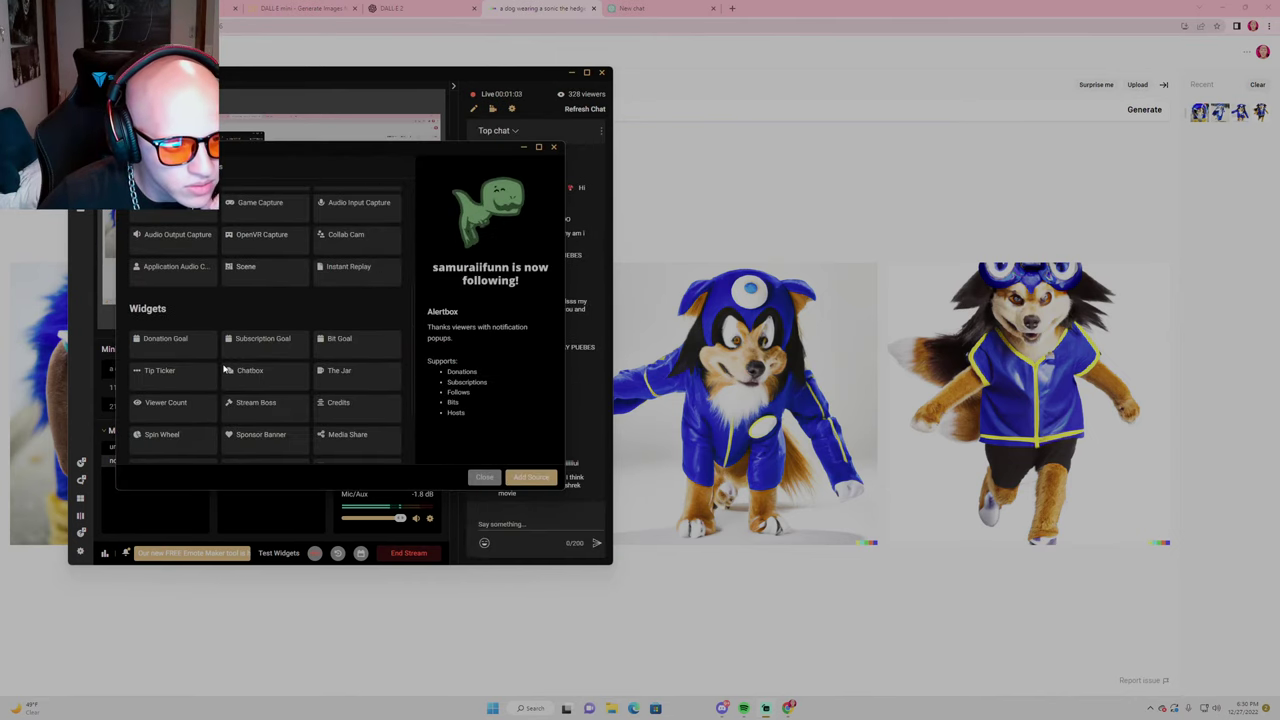
scroll(250, 360, up, 3)
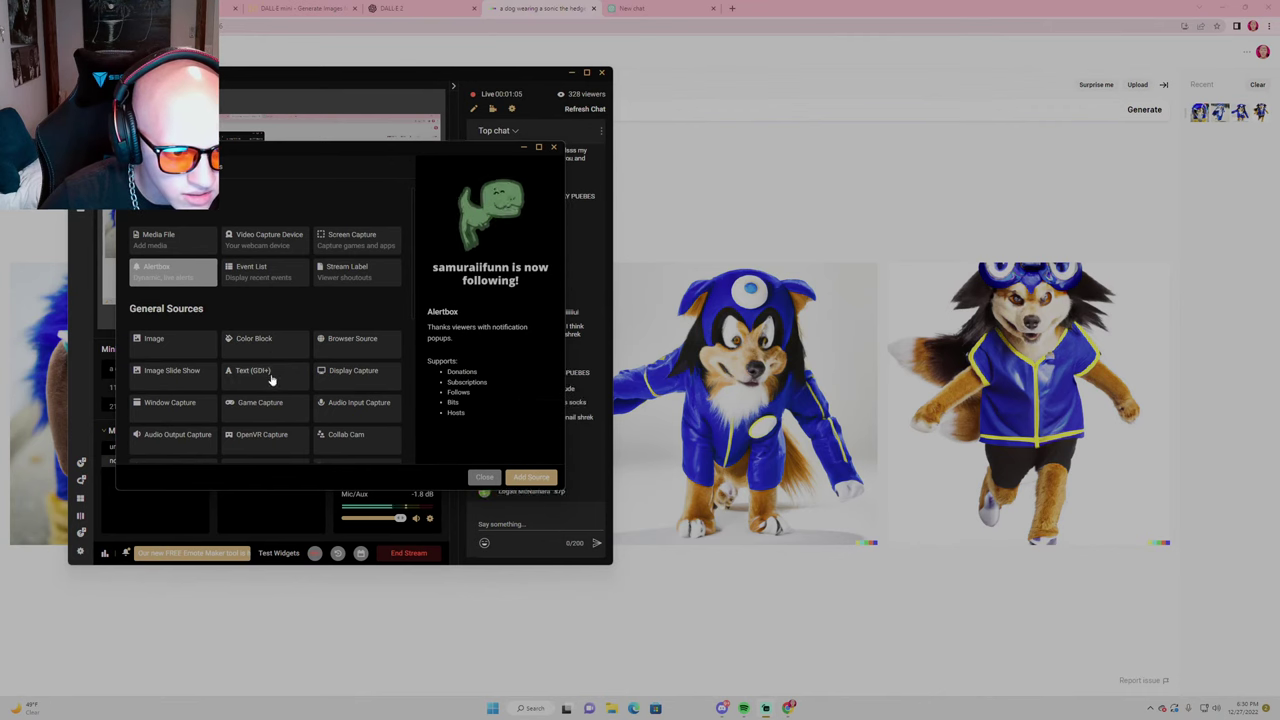
double_click(271, 374)
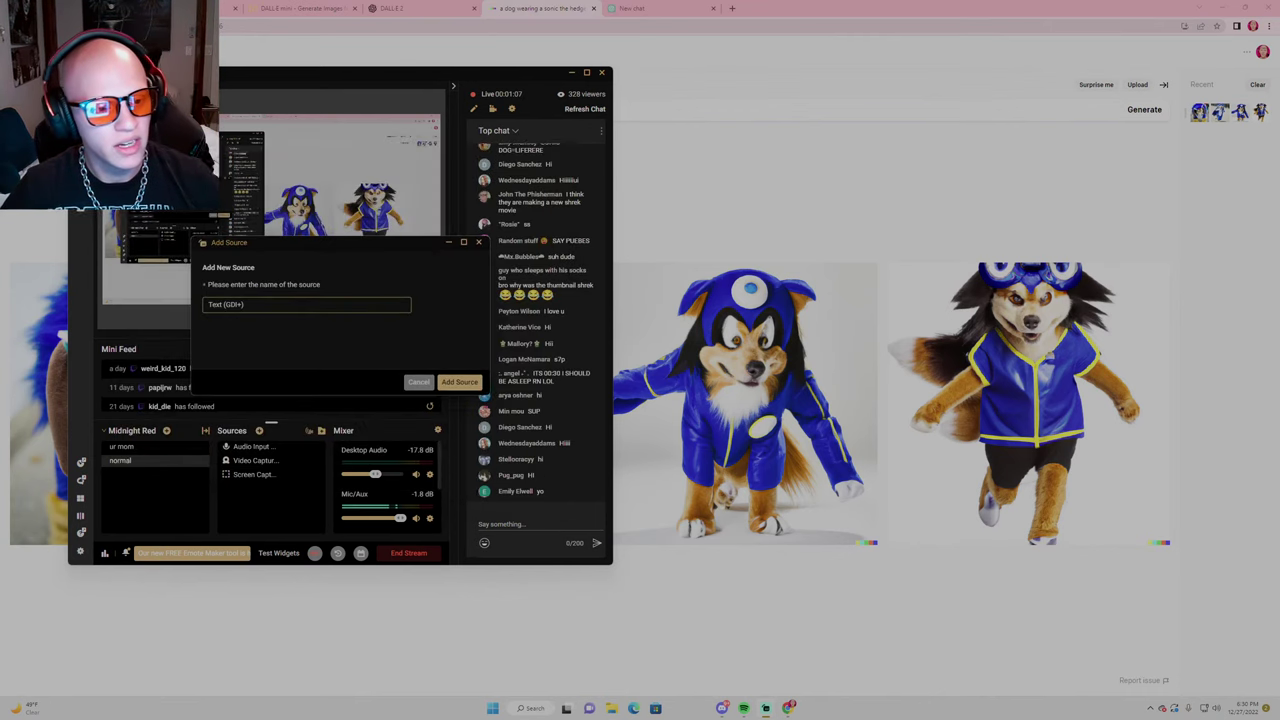
Name the new text source 'ASK ME TO CREATE ANY IMAGE'
text(ASK ME)
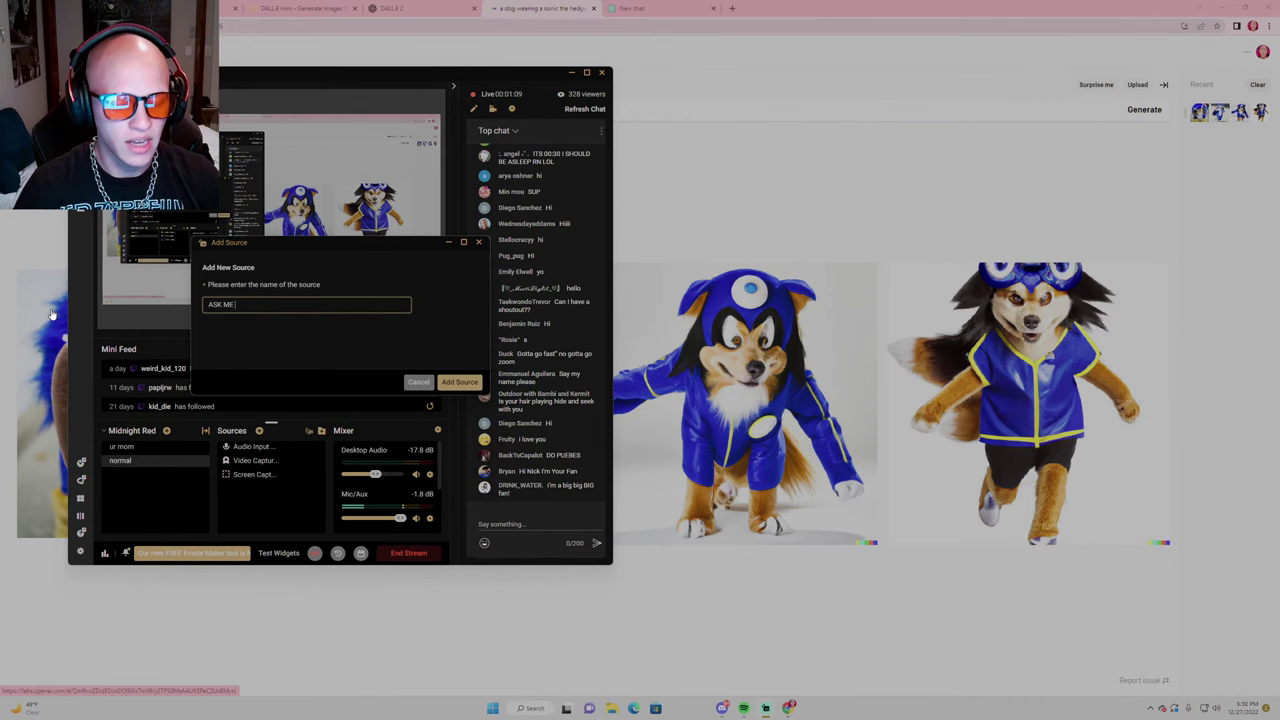
key(BackSpace)
key(BackSpace)
text(SK ME)
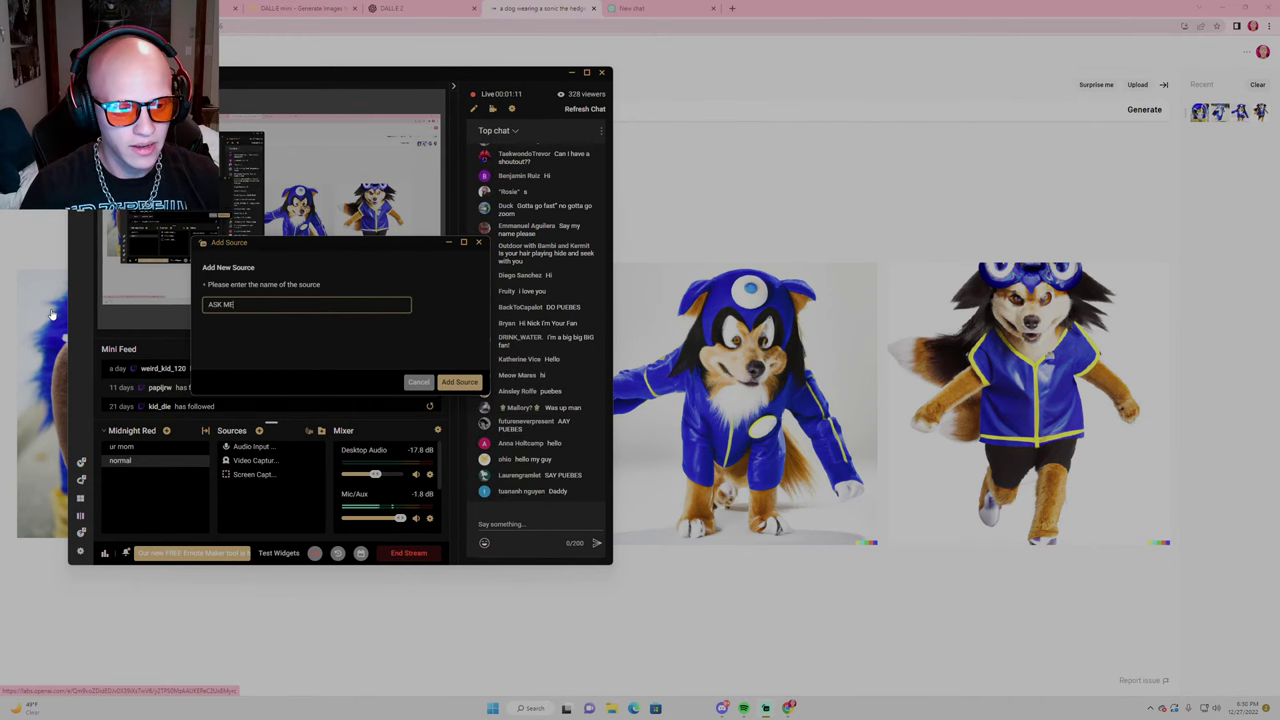
text( TO CER)
key(BackSpace)
key(BackSpace)
text(REATE)
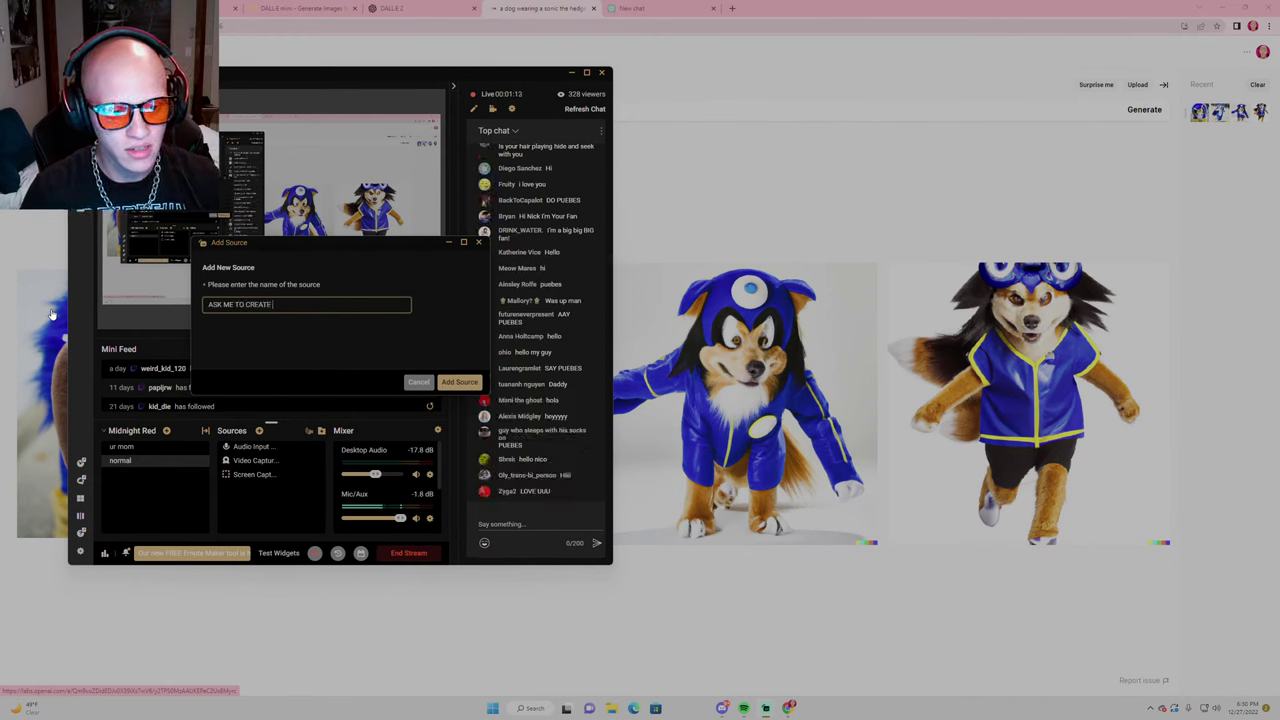
text( ANY IMAGE)
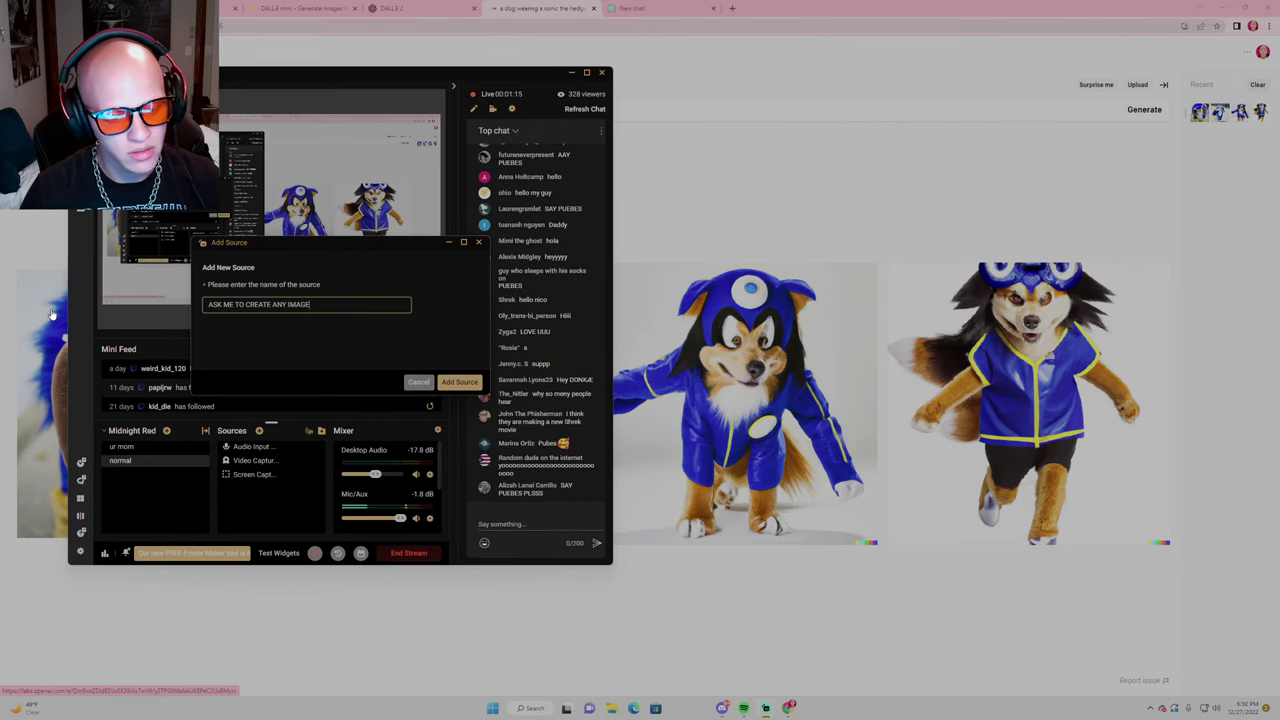
Add the text source and raise its font size to 288
click(462, 384)
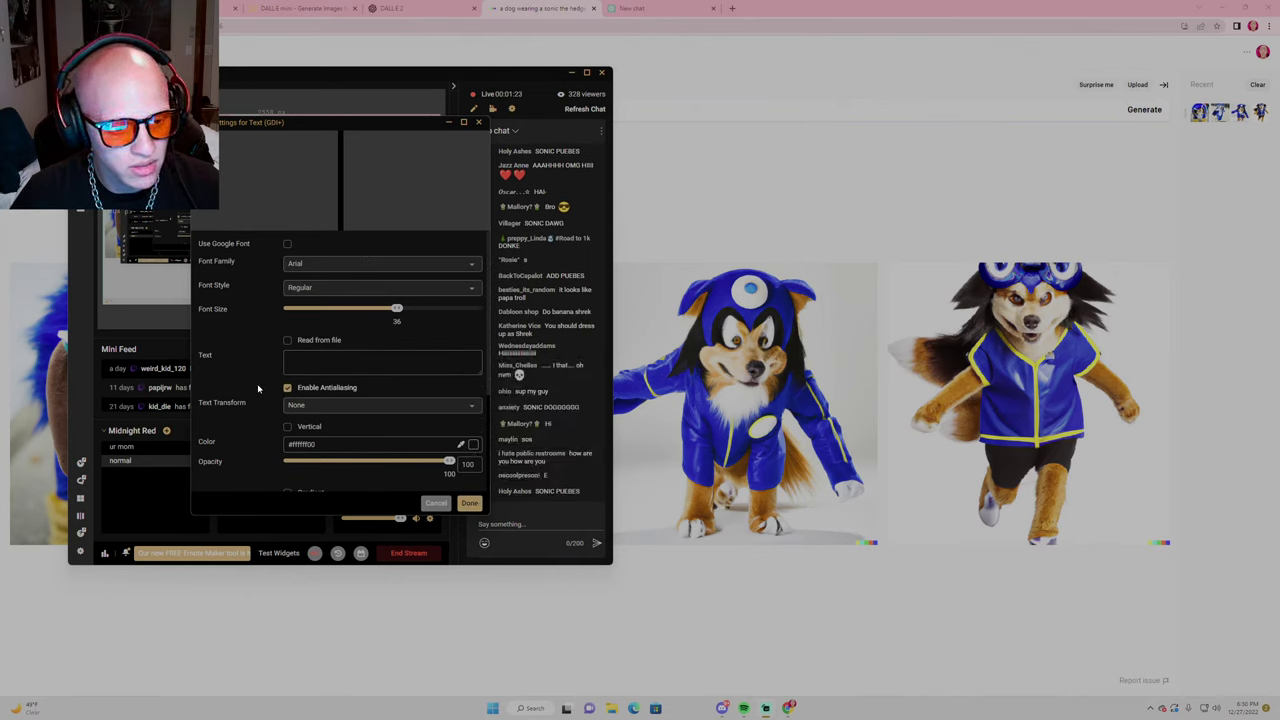
scroll(258, 388, down, 3)
scroll(258, 388, down, 3)
click(469, 503)
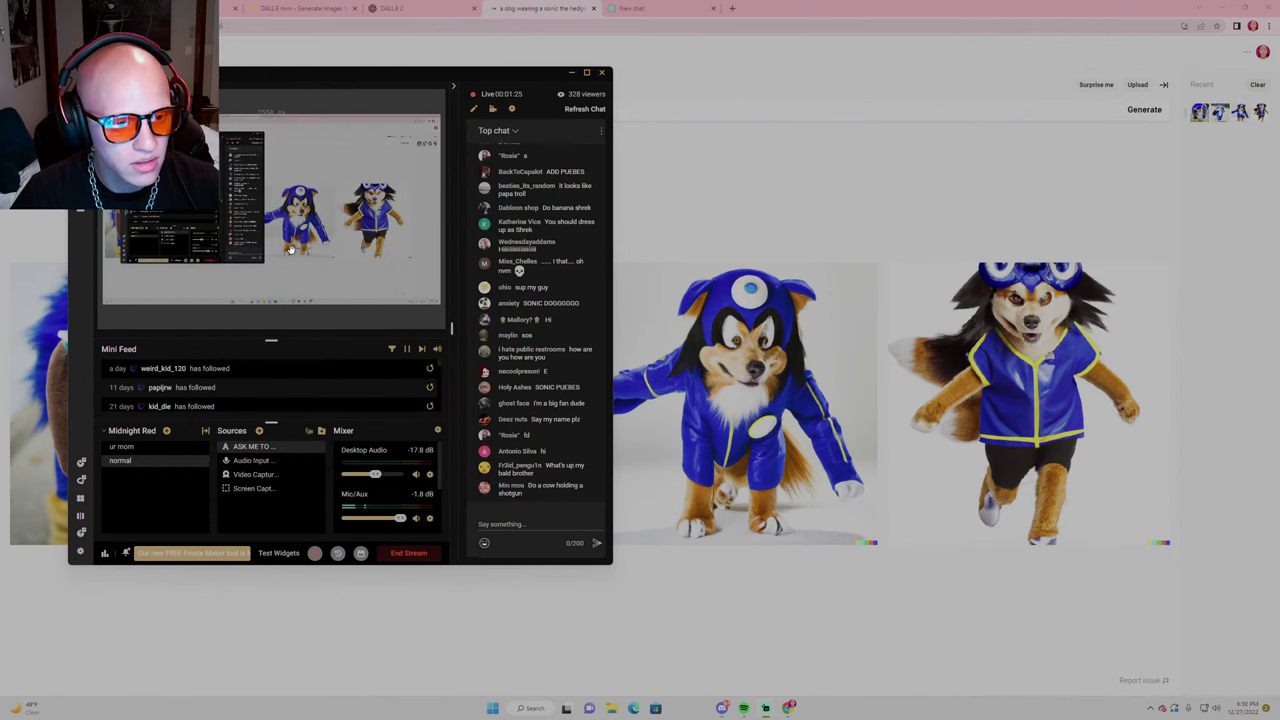
double_click(245, 451)
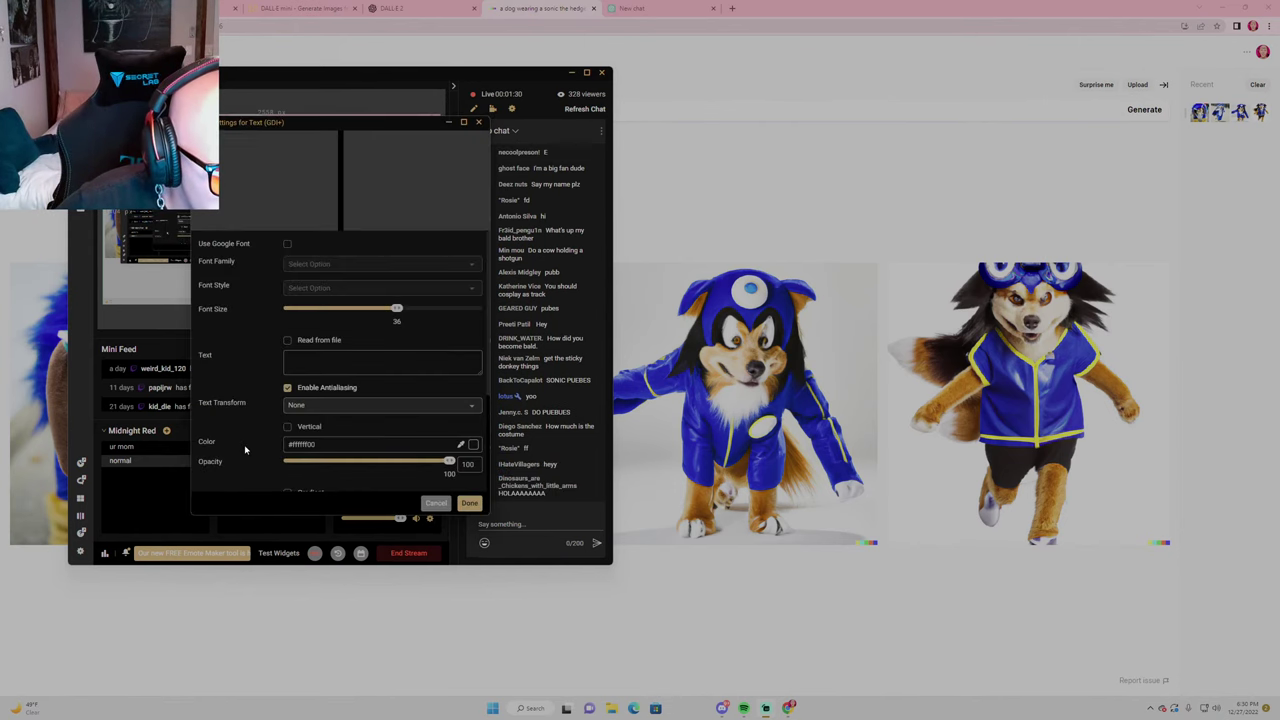
click(469, 503)
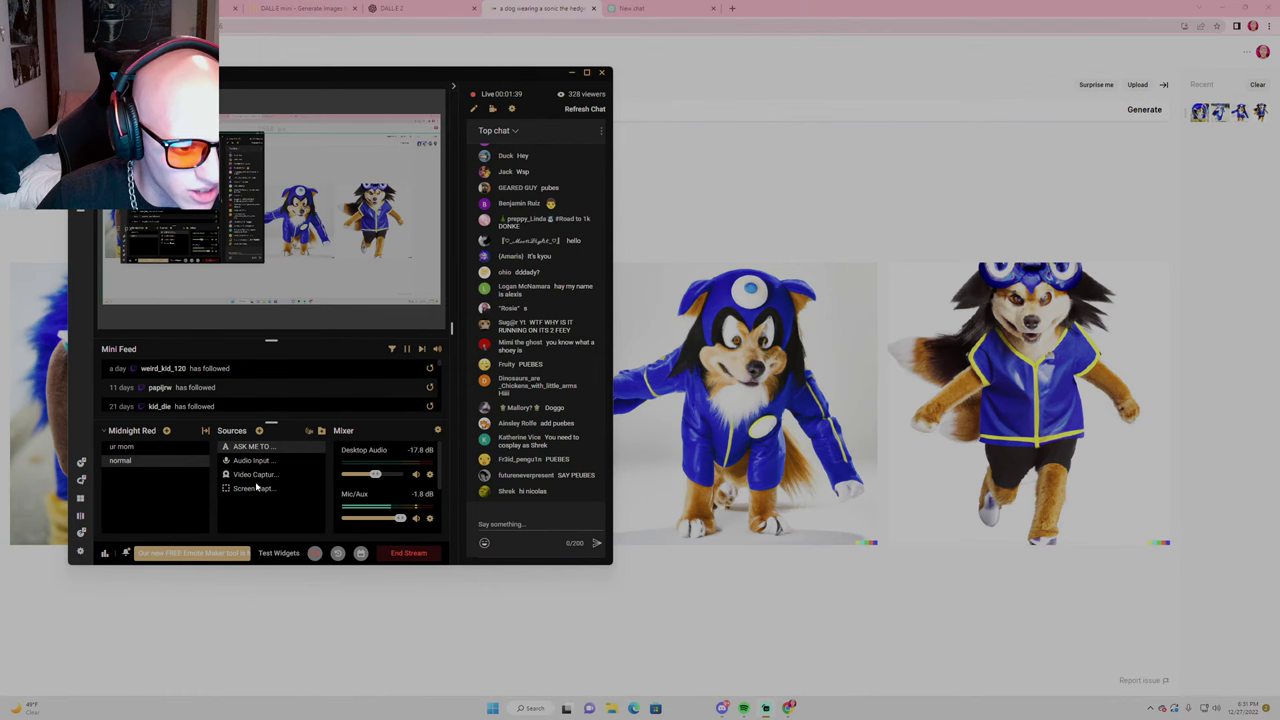
Reopen the ASK ME TO source settings, check the text colour options, and close
double_click(263, 450)
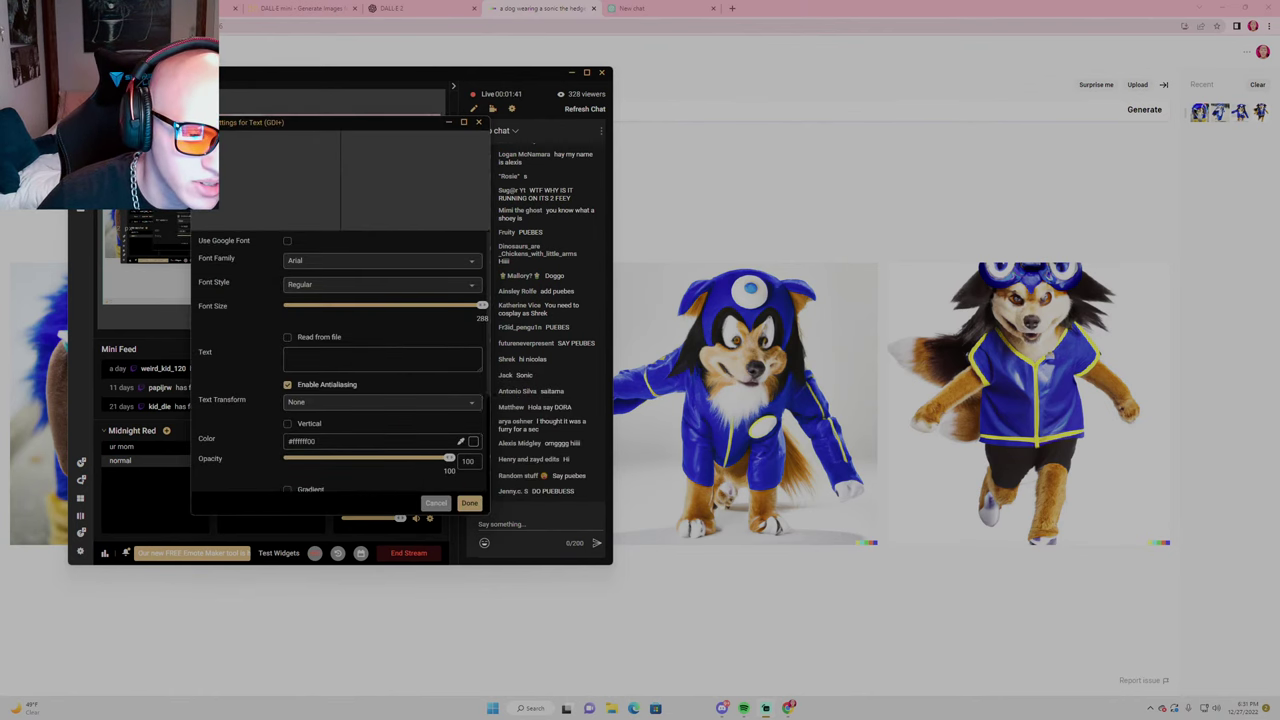
scroll(358, 371, down, 2)
scroll(358, 371, up, 2)
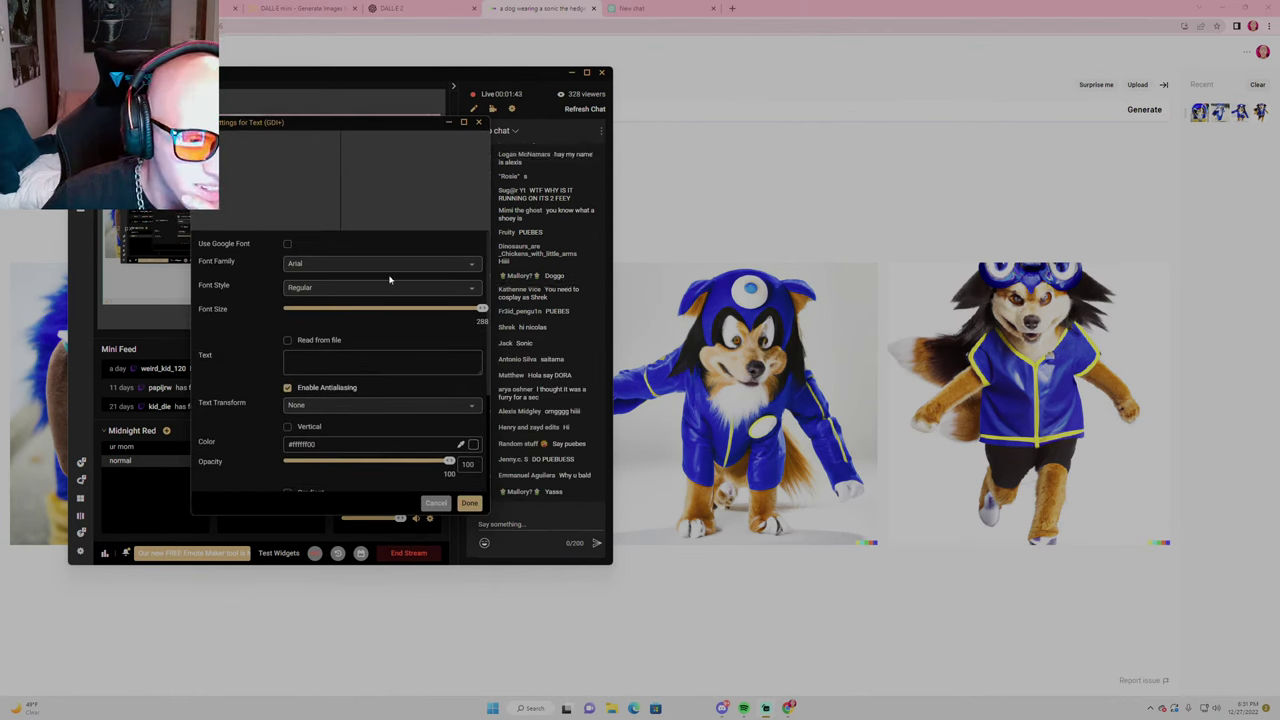
scroll(419, 410, down, 1)
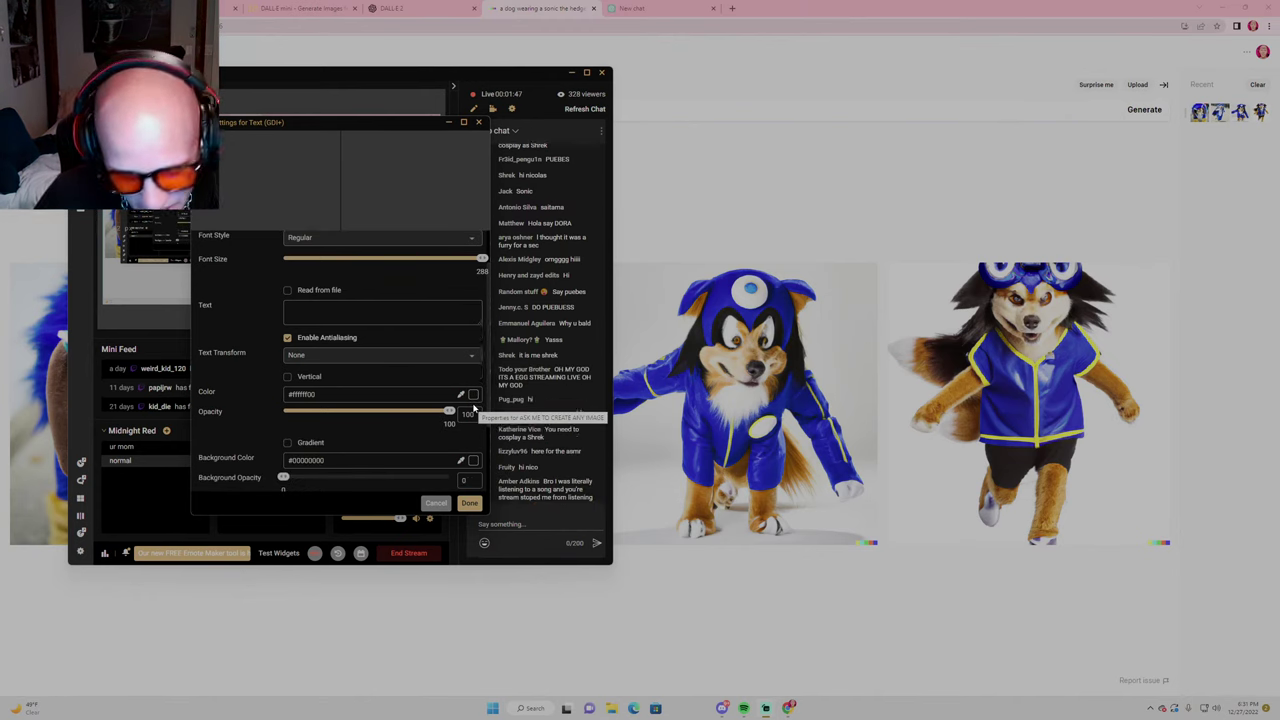
click(473, 395)
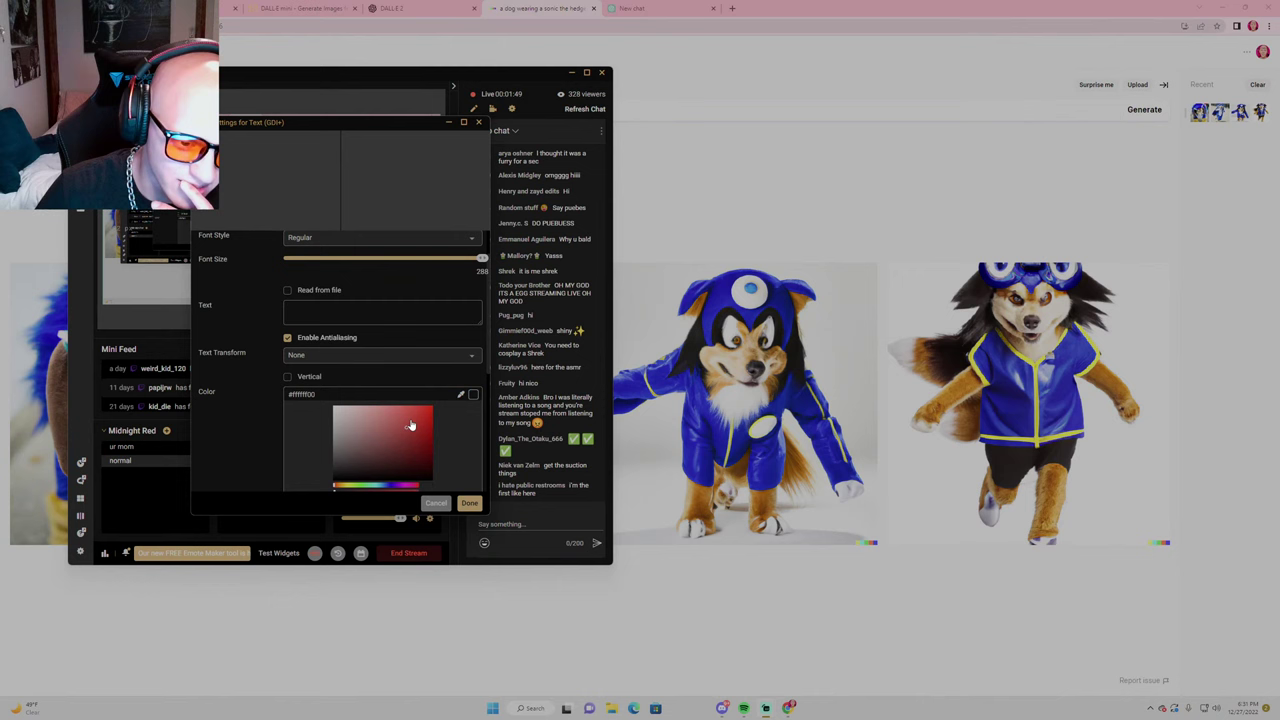
click(469, 503)
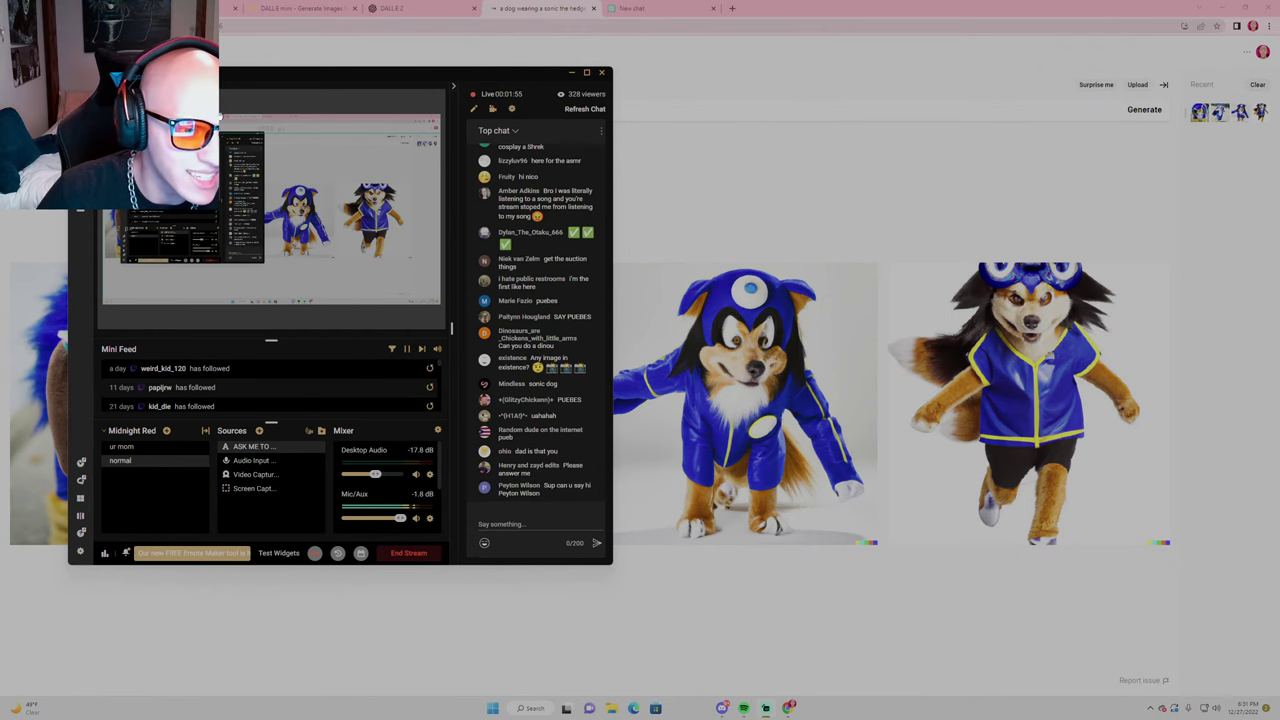
drag(240, 120, 249, 138)
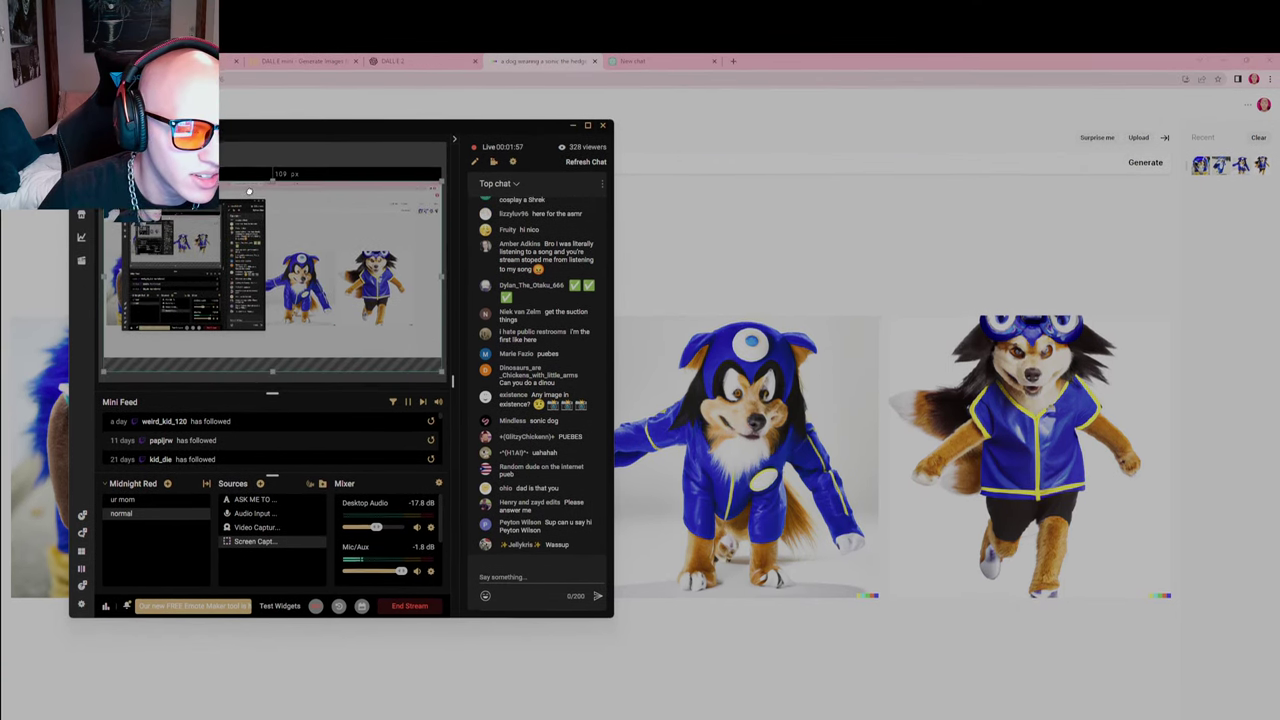
drag(249, 191, 249, 126)
click(299, 95)
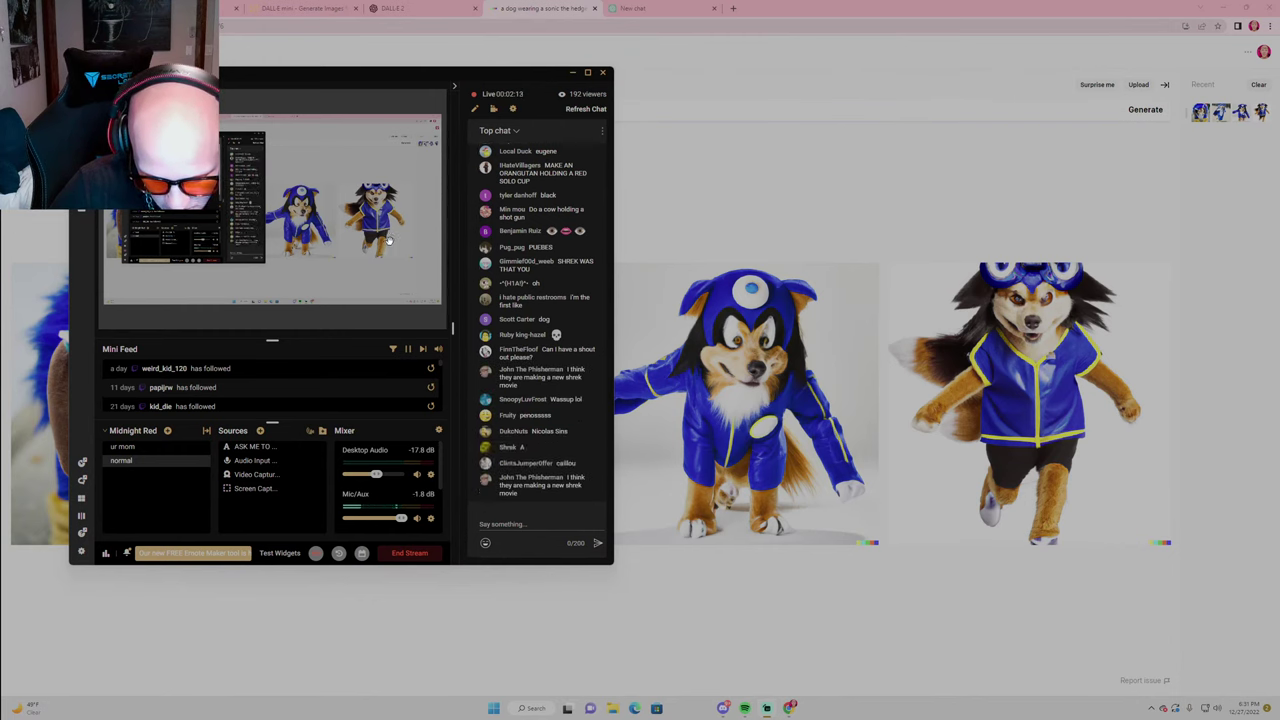
click(262, 432)
scroll(271, 319, down, 2)
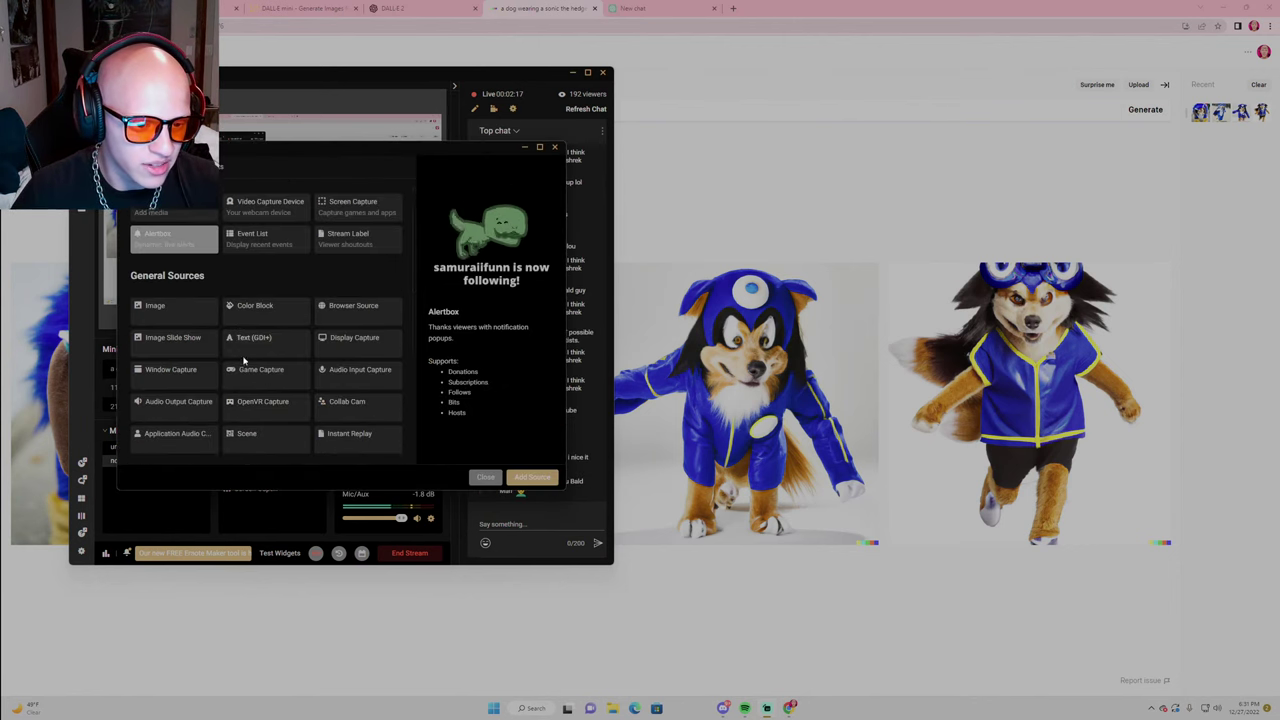
click(271, 319)
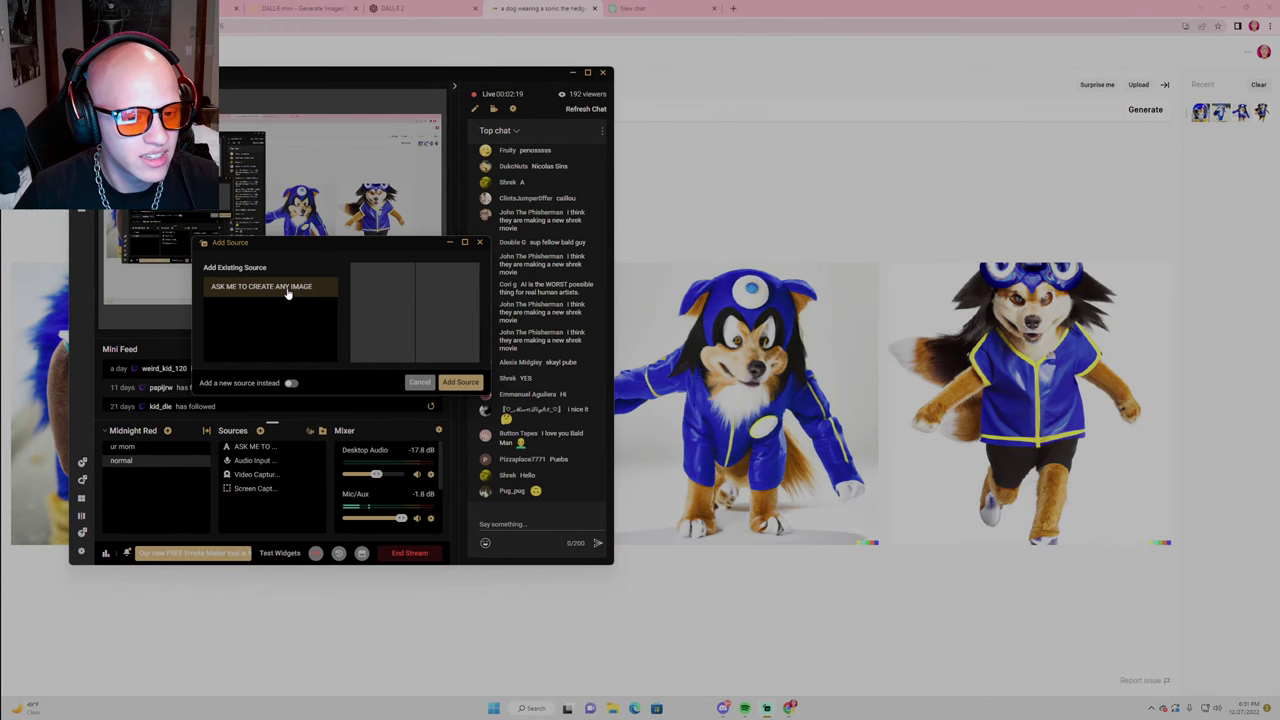
click(456, 382)
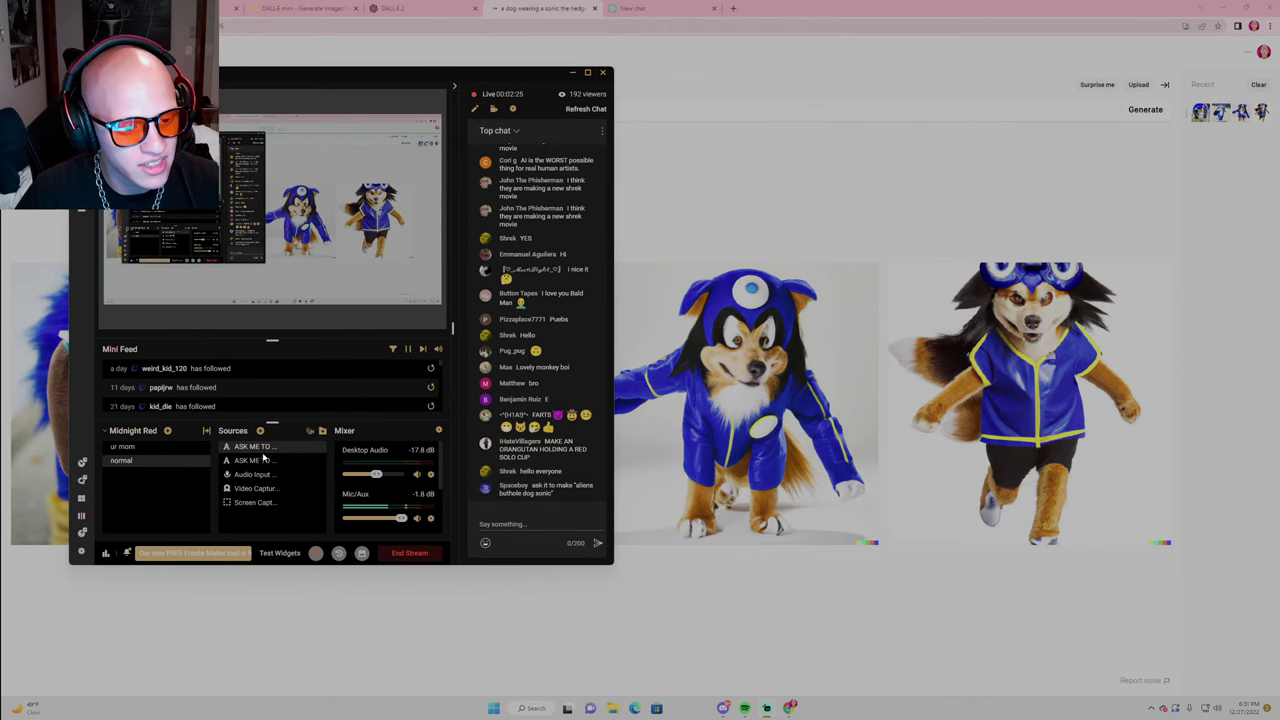
drag(250, 447, 257, 506)
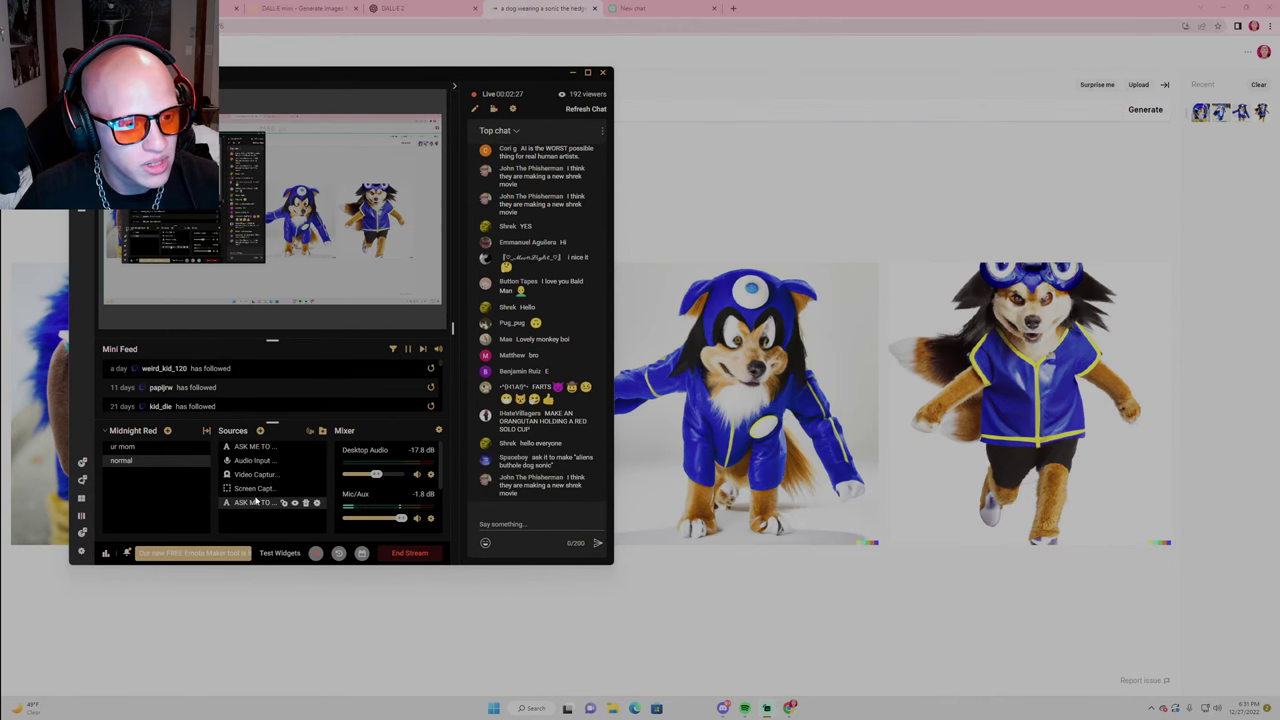
double_click(255, 503)
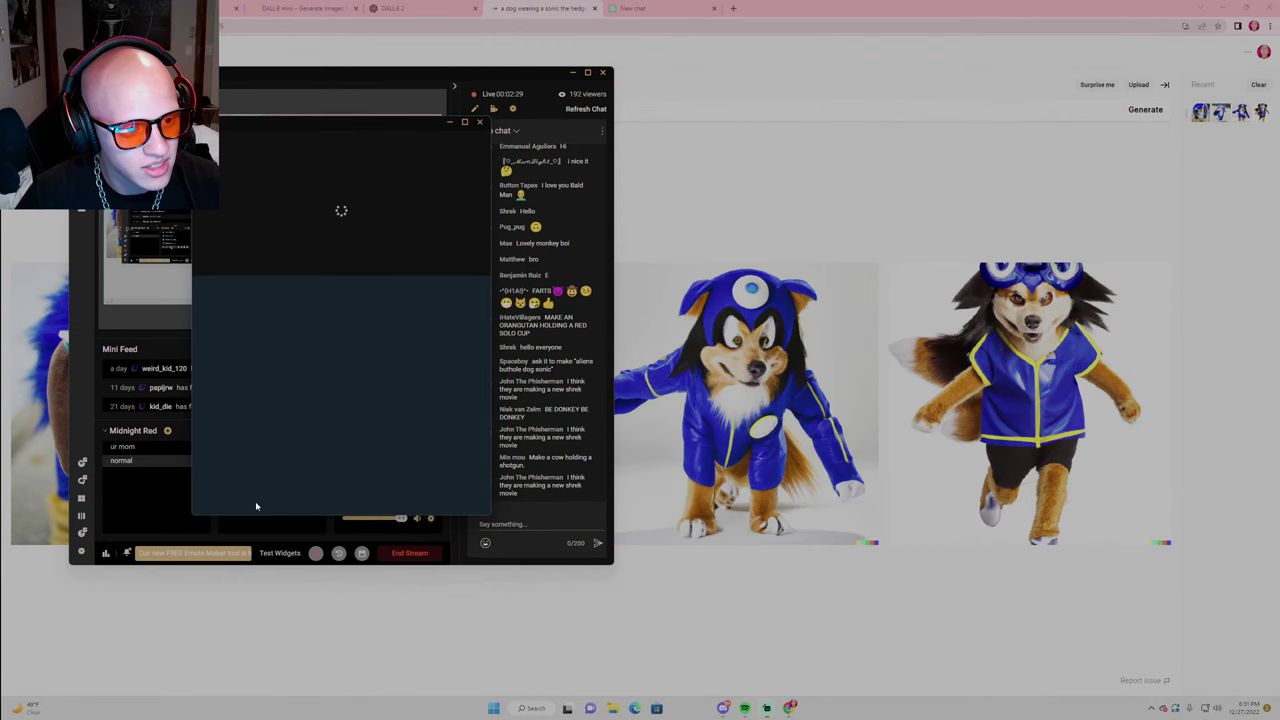
click(469, 504)
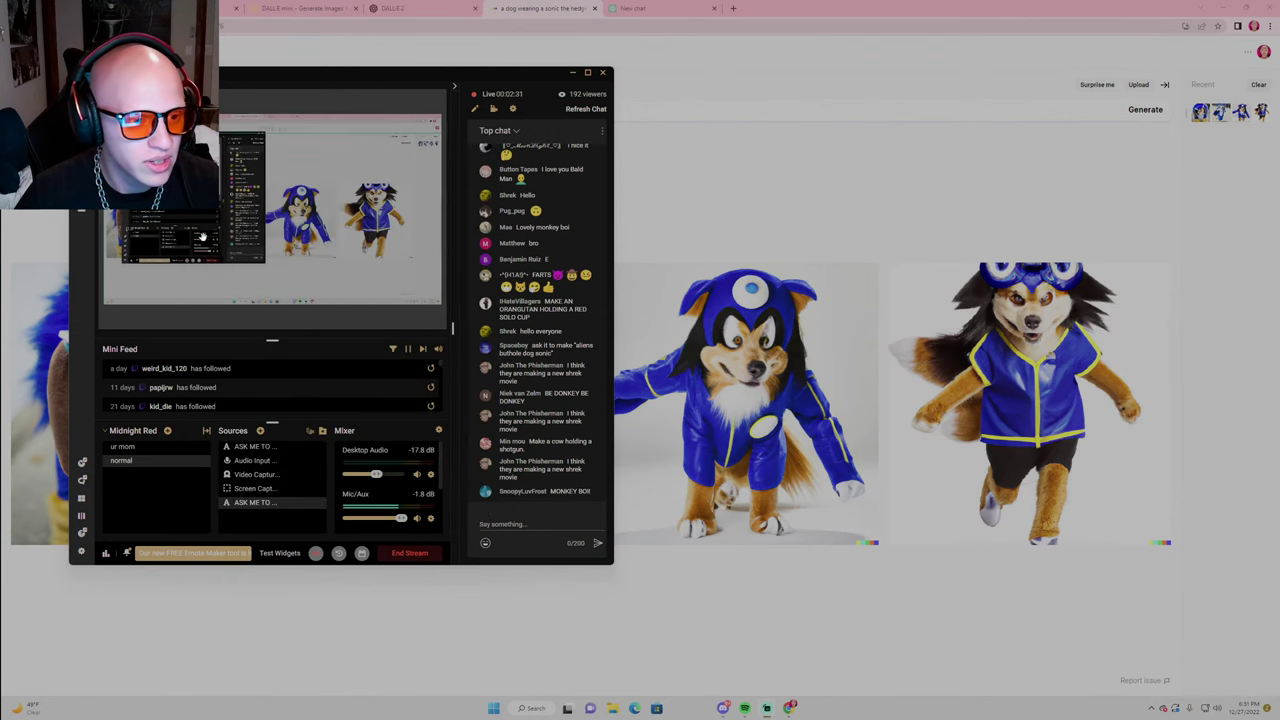
right_click(262, 508)
key(Escape)
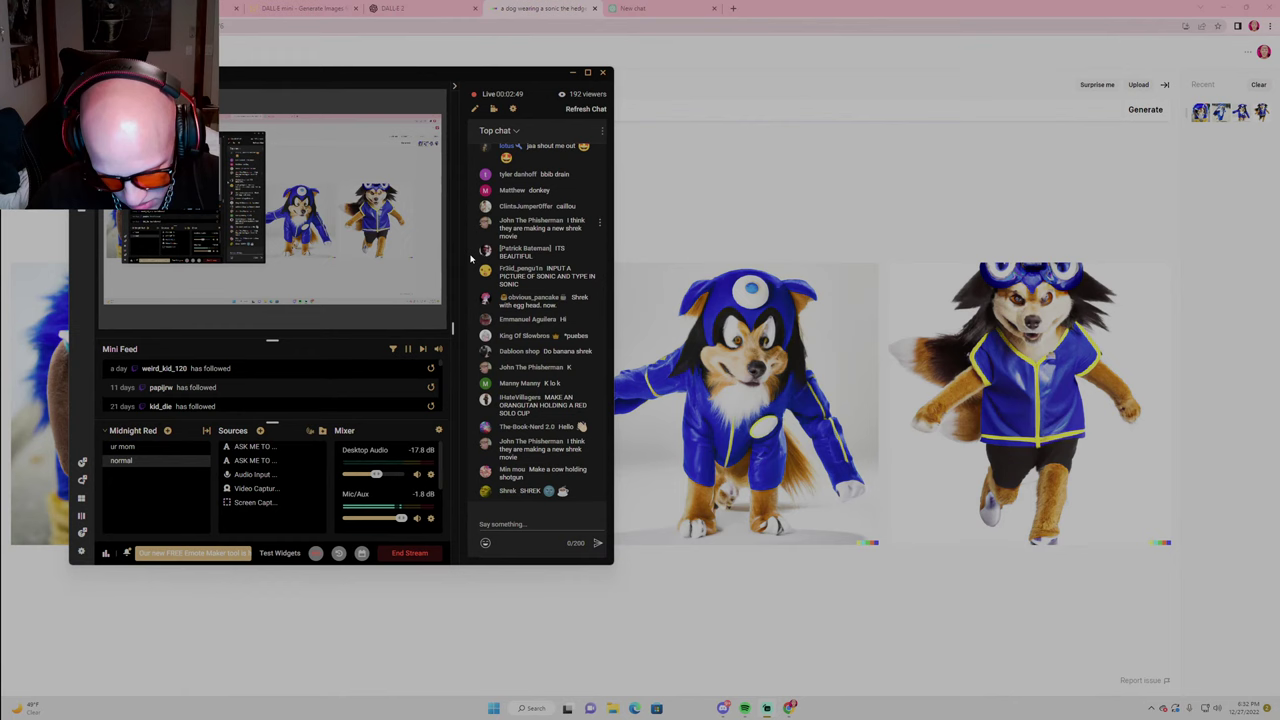
Add the existing ASK ME TO CREATE ANY IMAGE Text (GDI+) source again
click(258, 430)
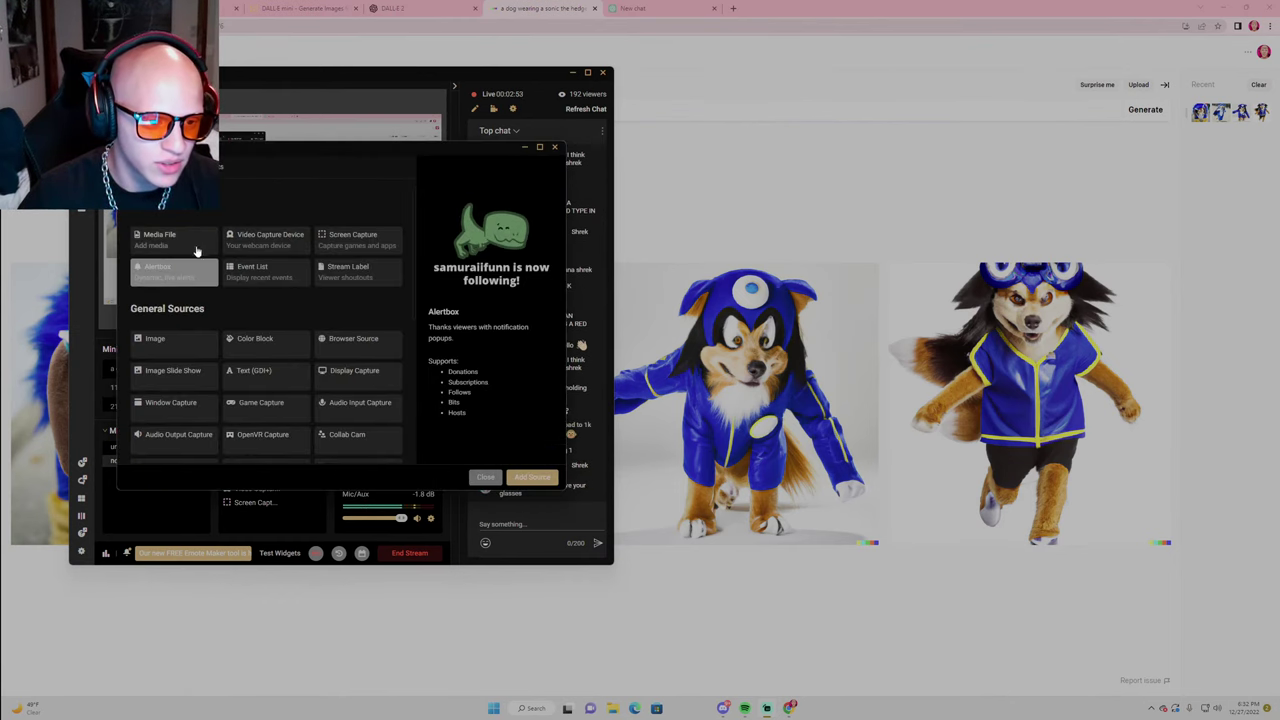
scroll(183, 265, down, 2)
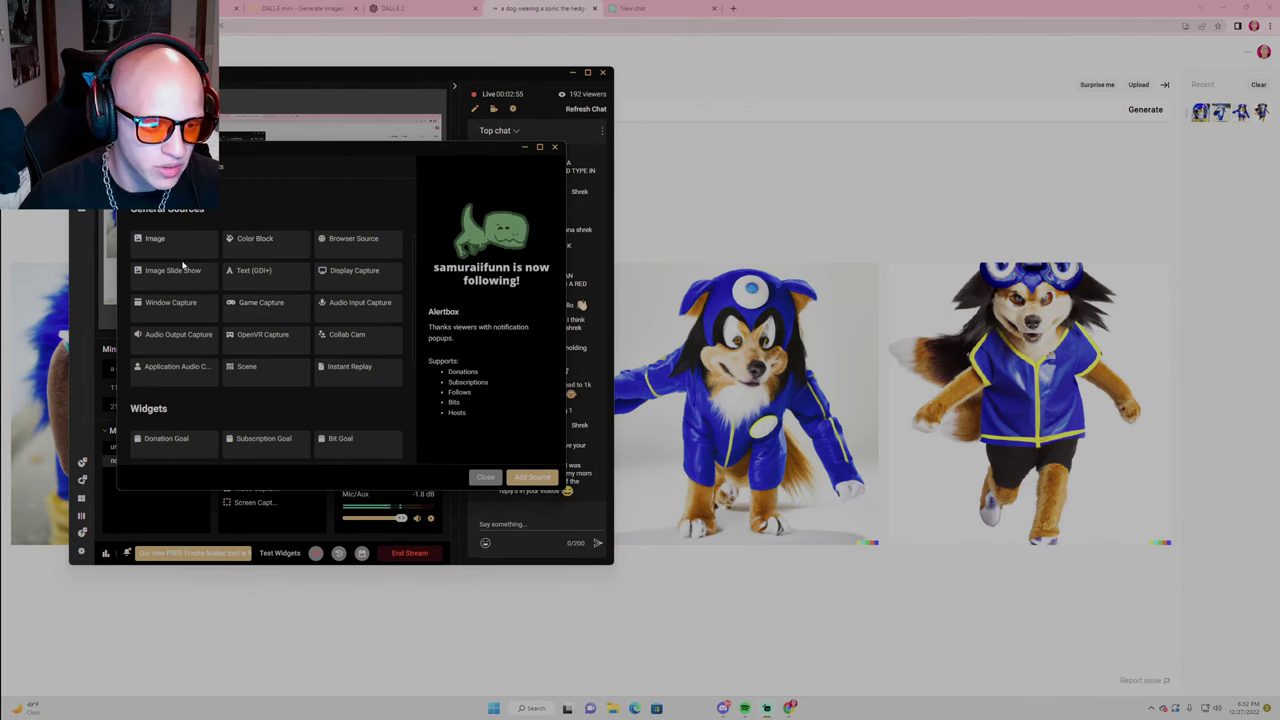
click(267, 284)
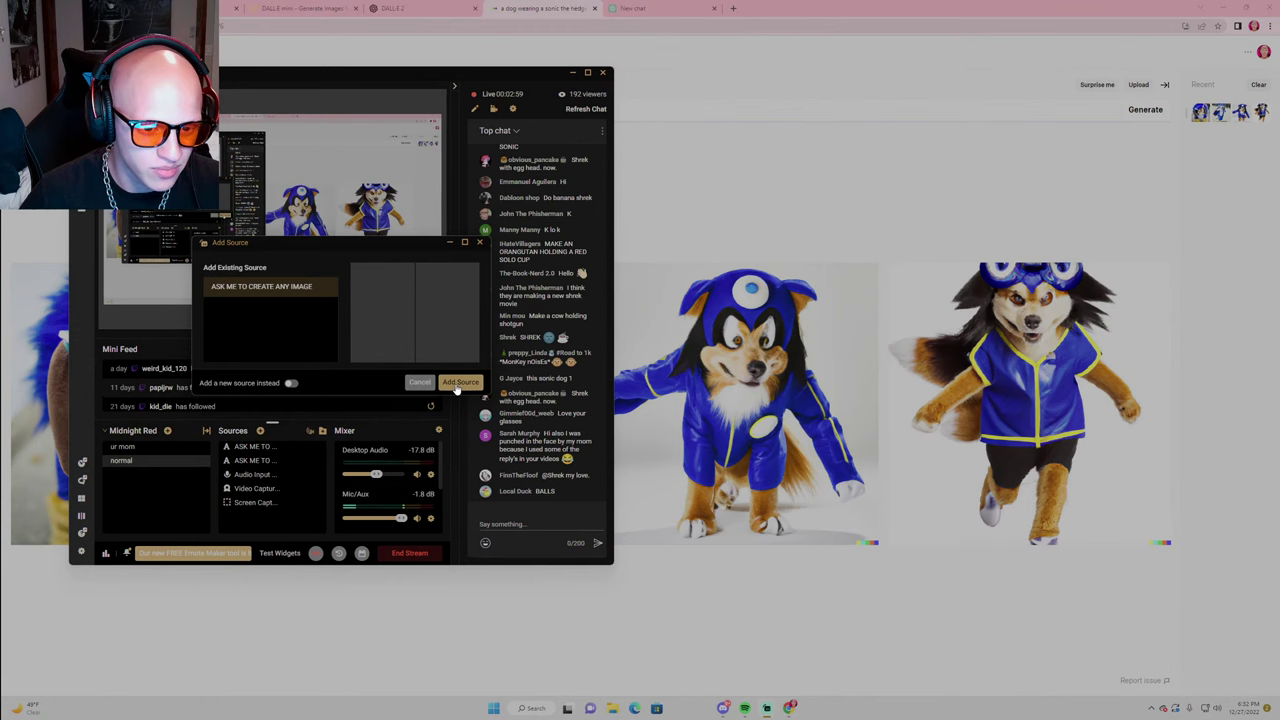
click(460, 382)
Try the Google font toggle and text colour picker in the new copy's settings
right_click(265, 452)
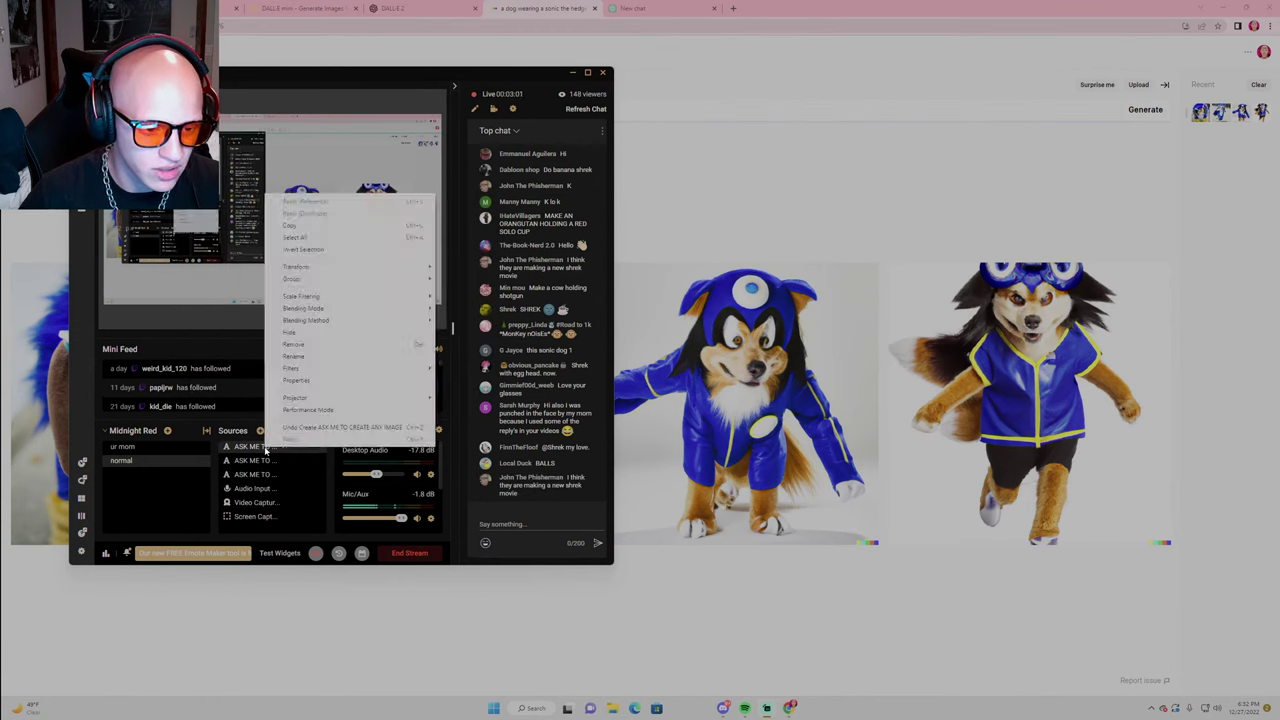
double_click(254, 446)
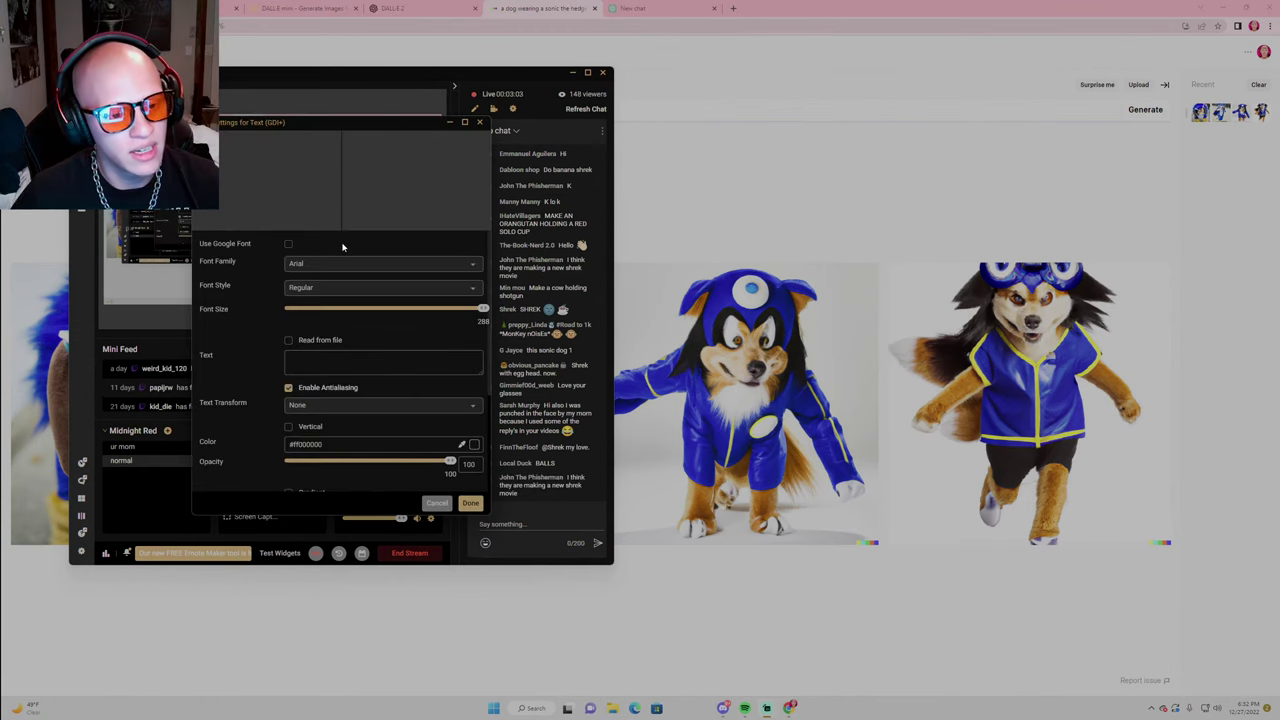
click(288, 244)
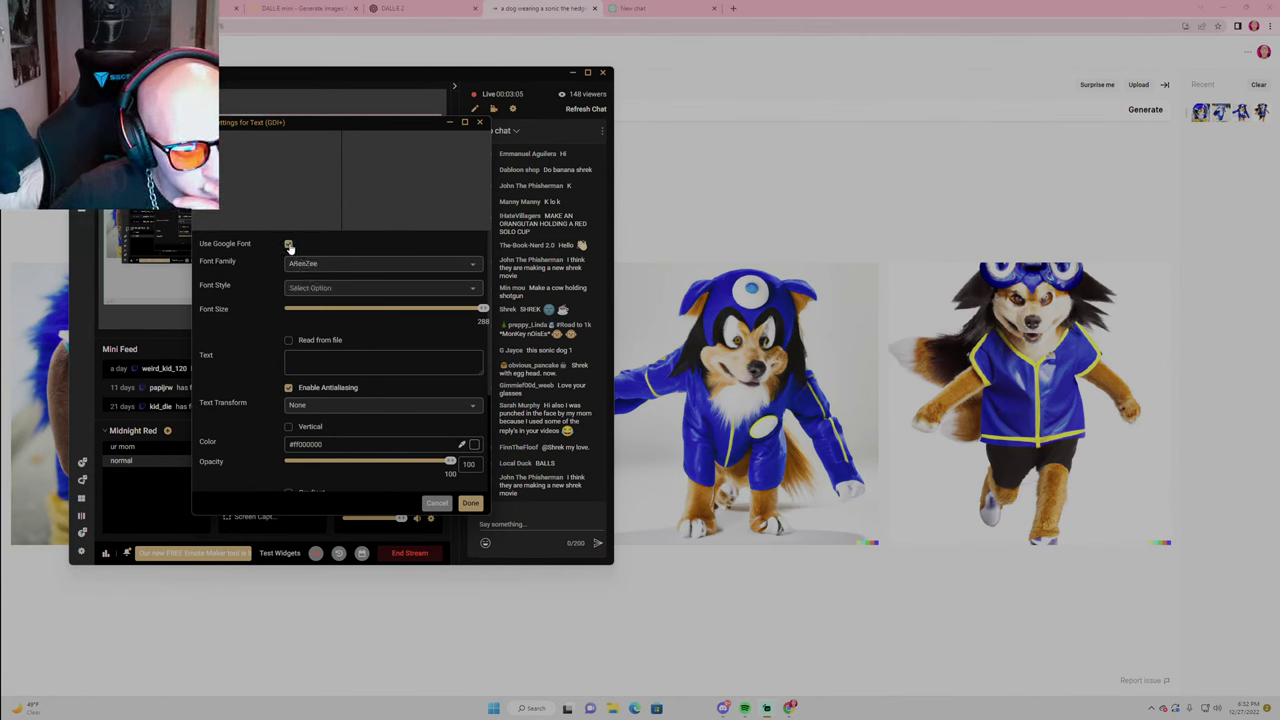
scroll(358, 282, down, 1)
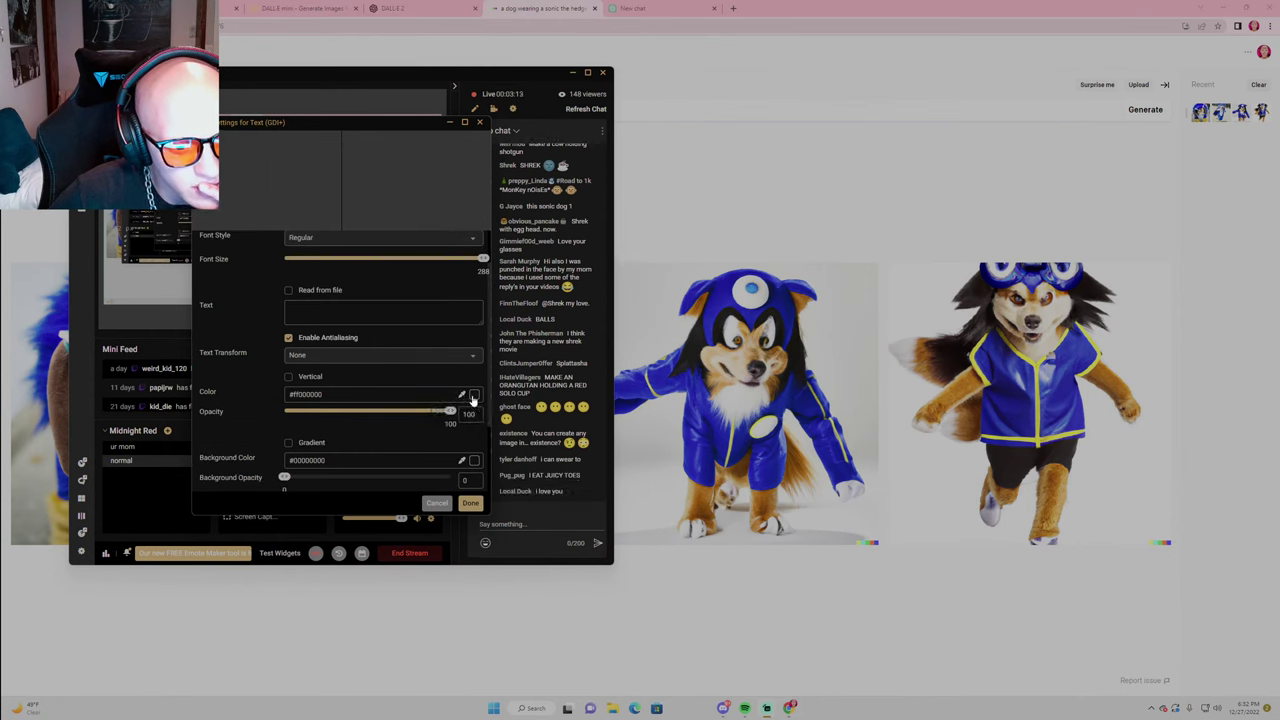
click(473, 398)
scroll(420, 400, down, 3)
scroll(423, 367, up, 2)
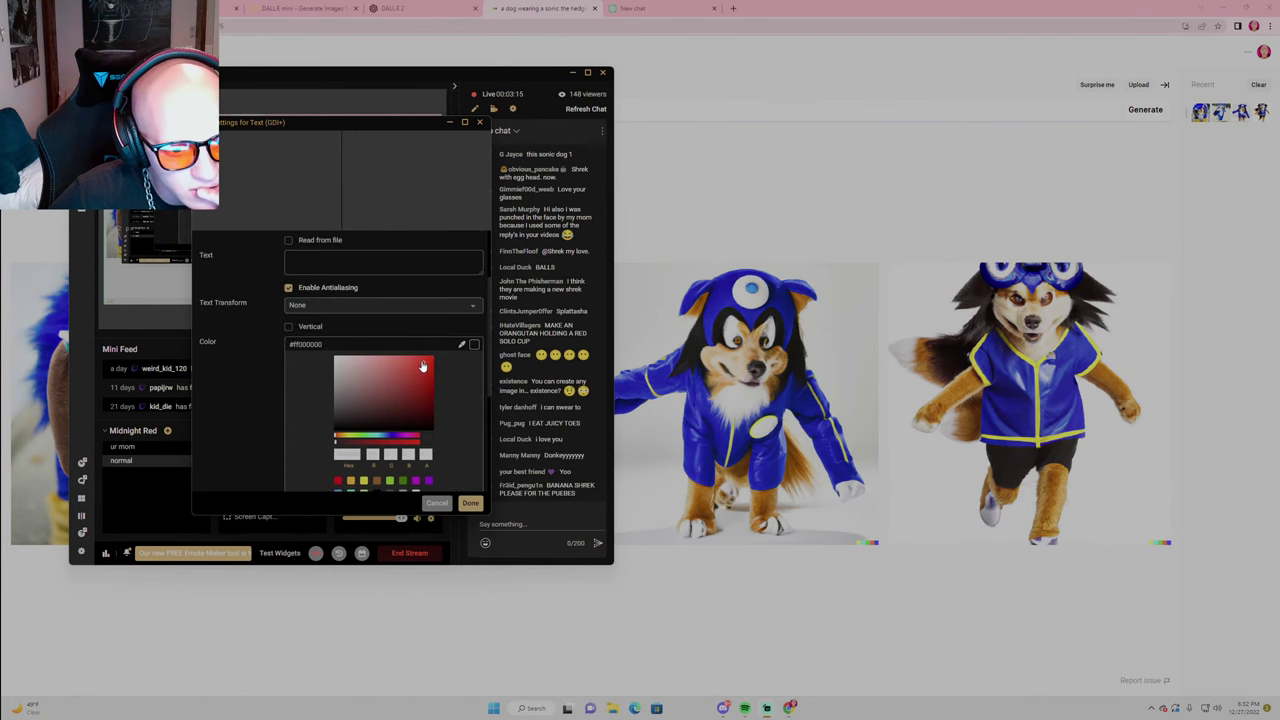
click(470, 503)
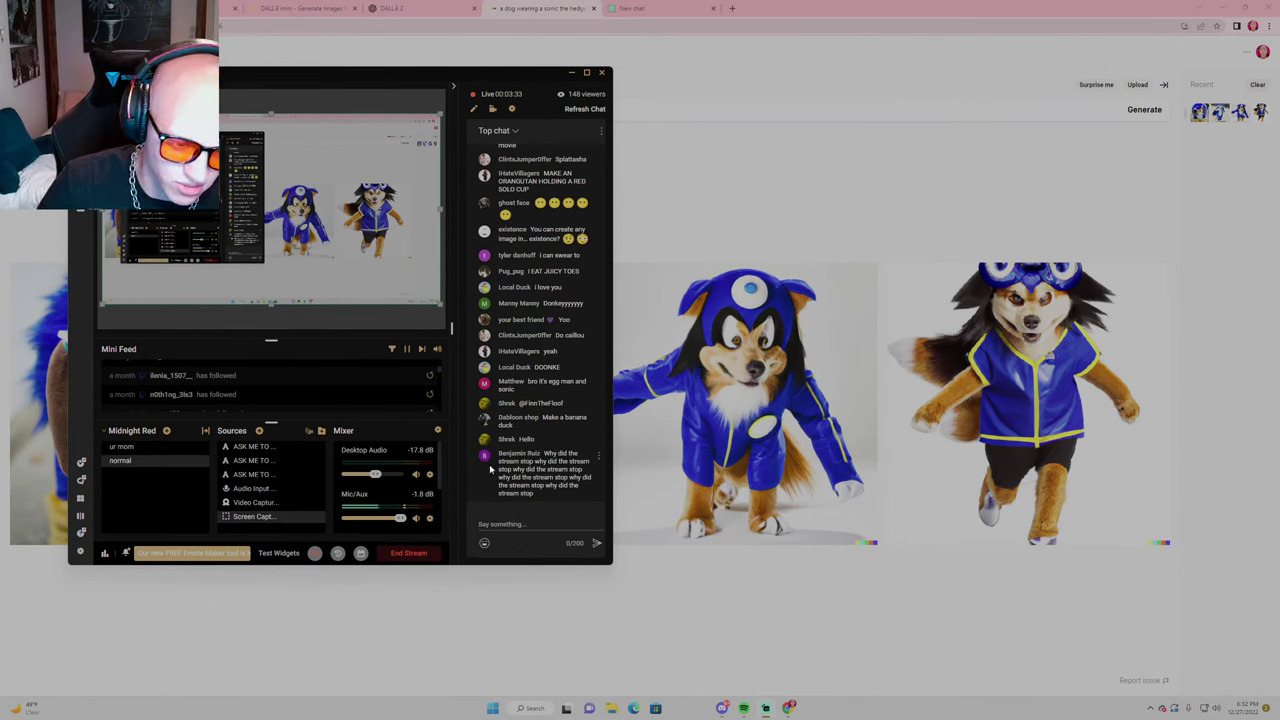
click(264, 449)
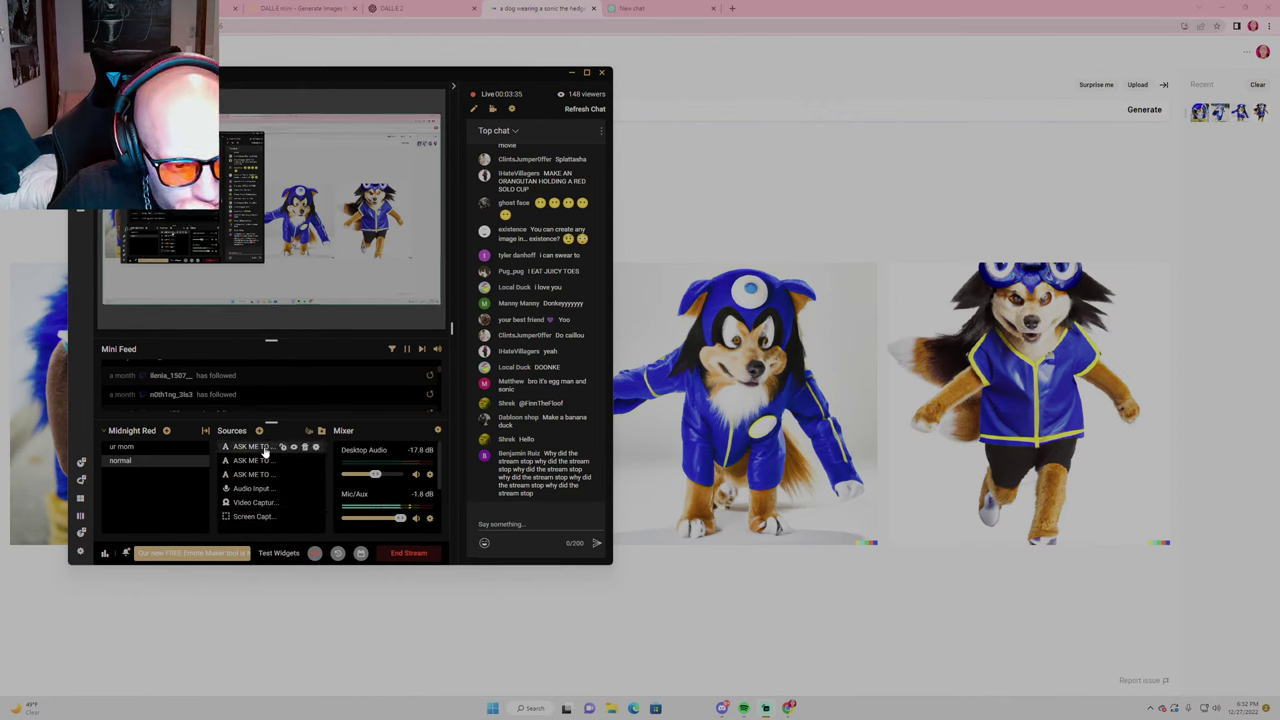
Set the overlay's first line to 'GIVE ME ANY IDEA FOR AN IMAGE YOU WANT TO SEE'
double_click(255, 447)
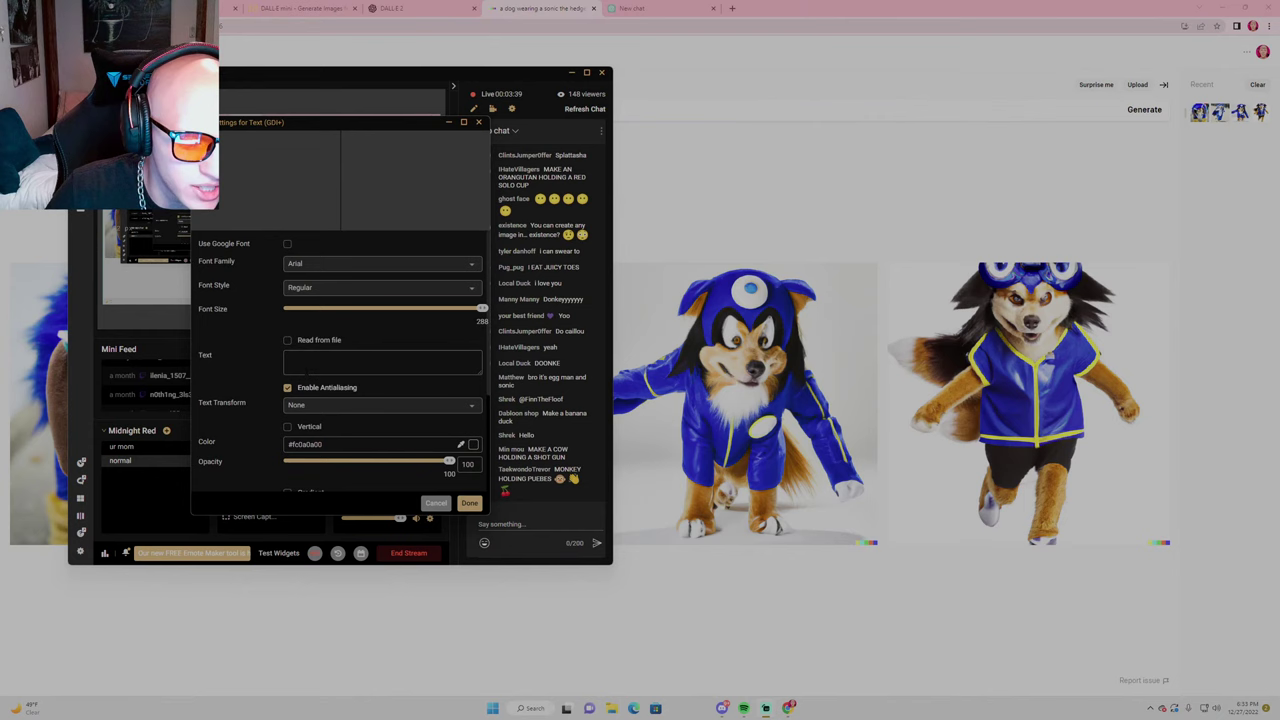
text(dwsd)
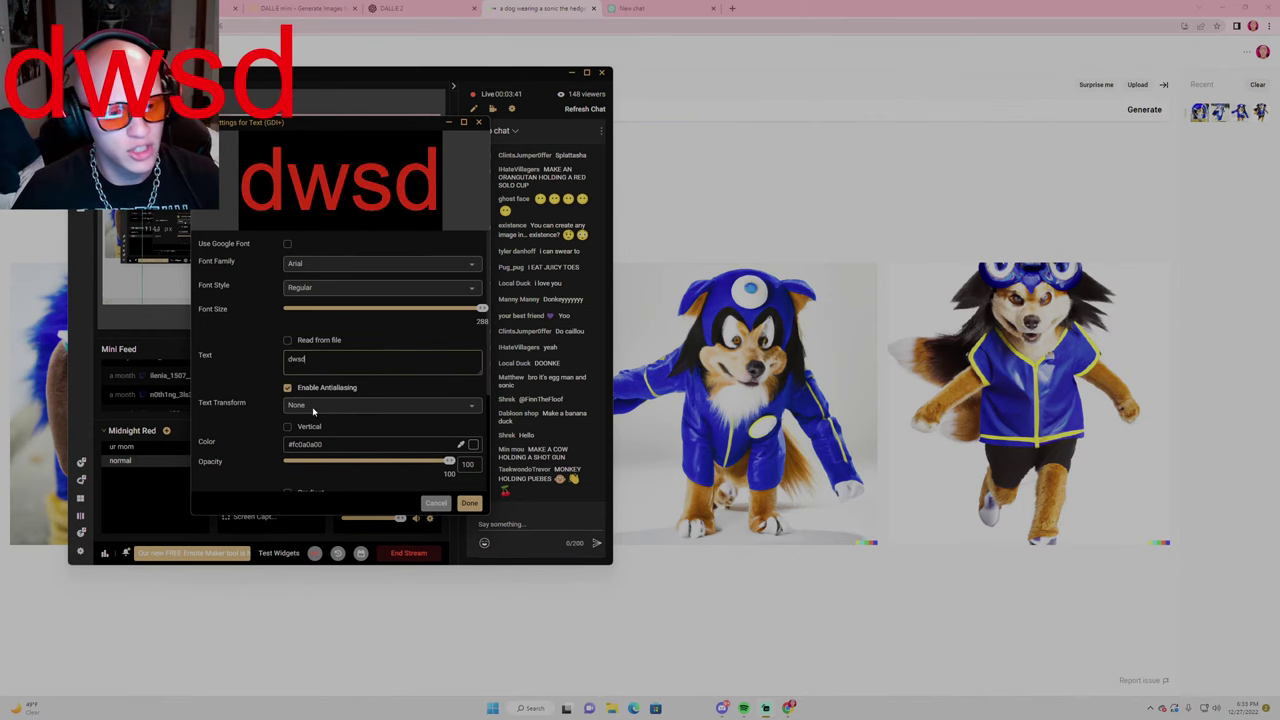
text(awd)
key(BackSpace)
key(BackSpace)
key(BackSpace)
key(BackSpace)
key(BackSpace)
key(BackSpace)
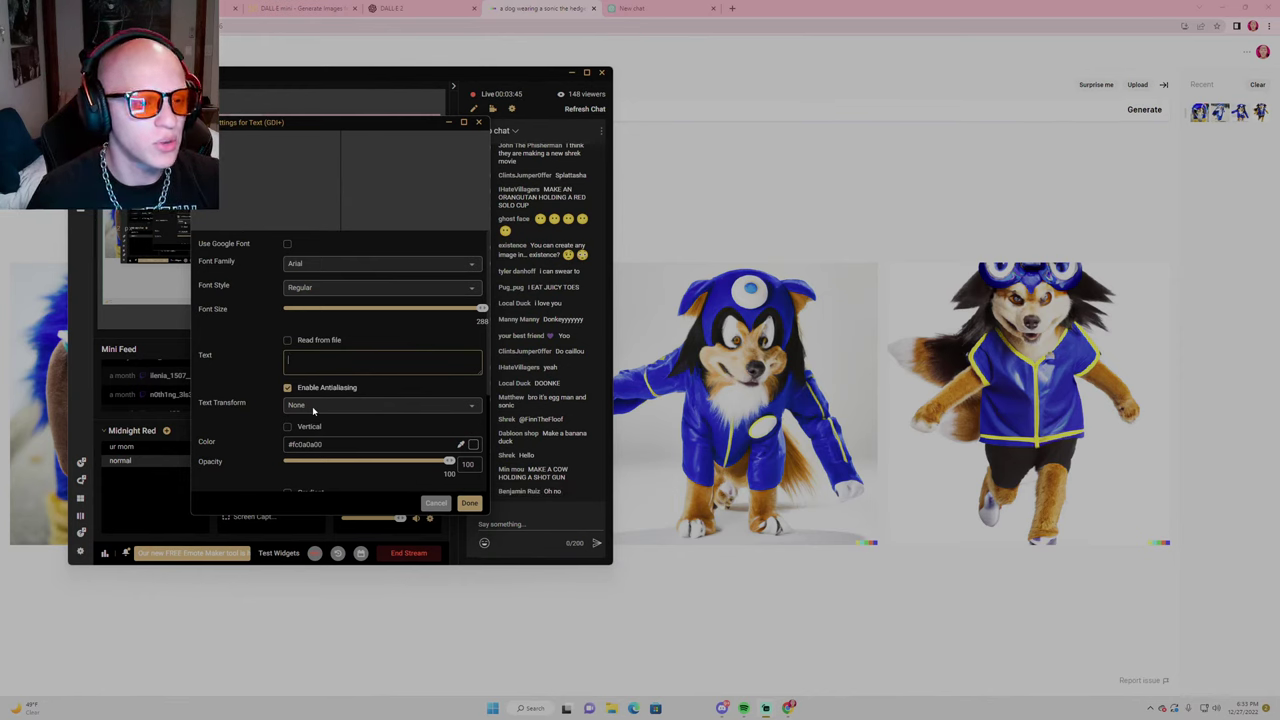
text(d)
key(BackSpace)
text(d)
key(BackSpace)
text(d)
key(BackSpace)
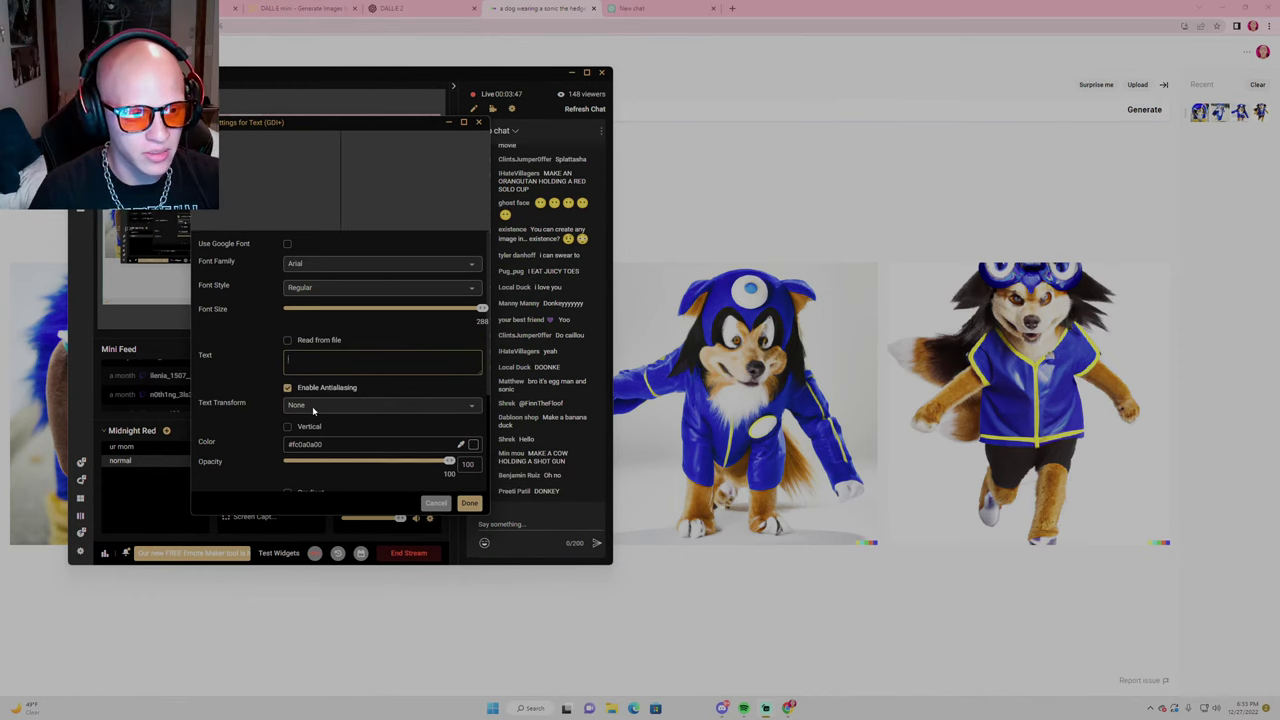
text(a)
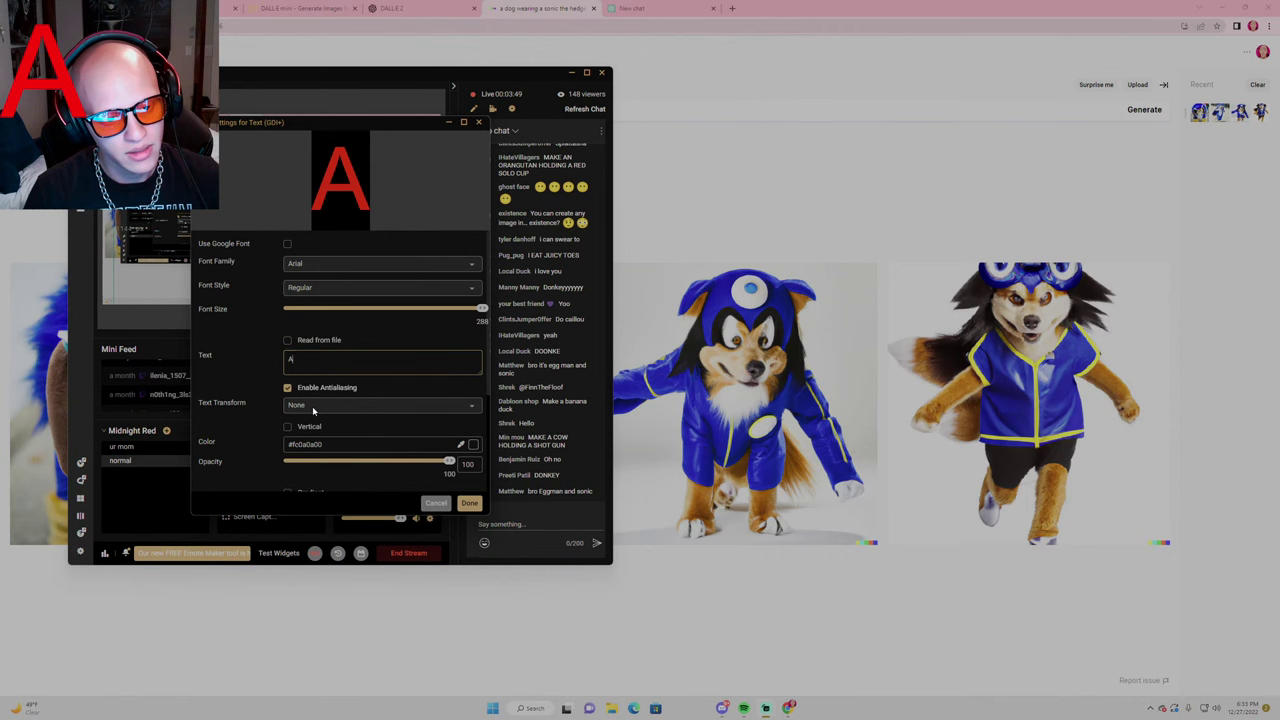
key(BackSpace)
text(g)
key(BackSpace)
text(GIVE)
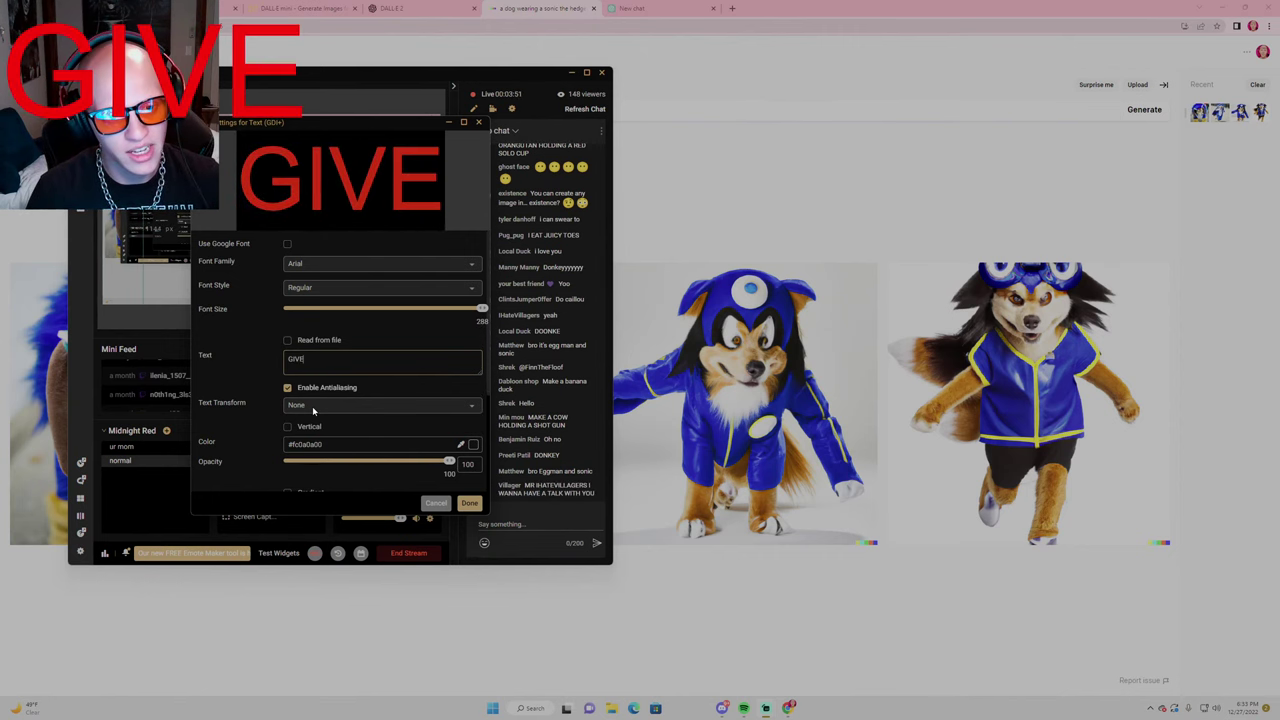
text( ME ANY IMAG)
key(BackSpace)
key(BackSpace)
key(BackSpace)
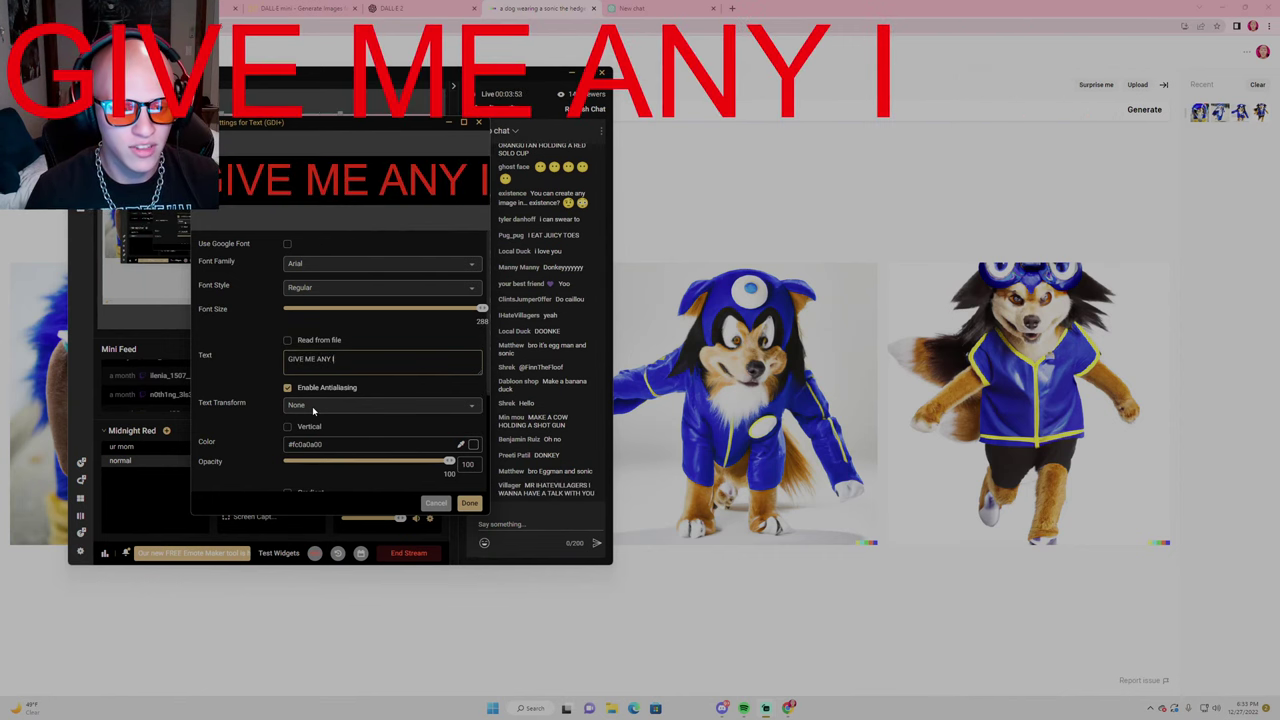
key(BackSpace)
key(BackSpace)
text(IDEA FOR AN)
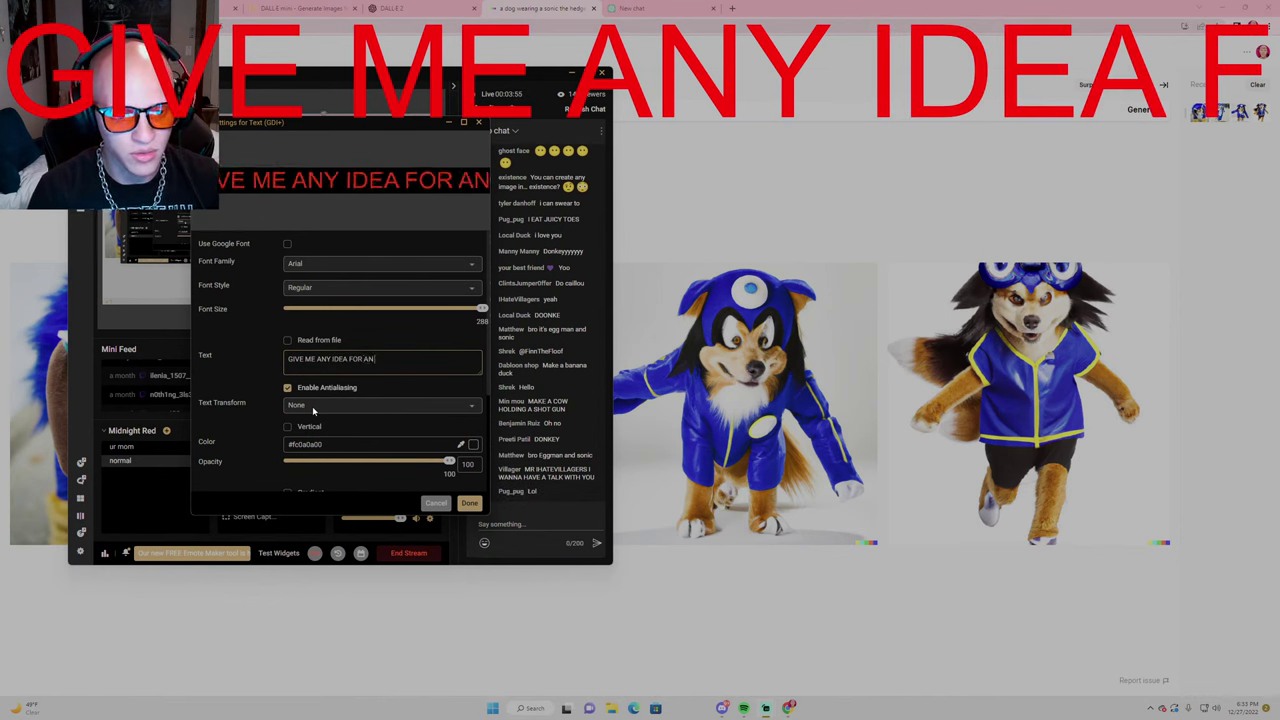
text( IMAGE YOU WANT TO)
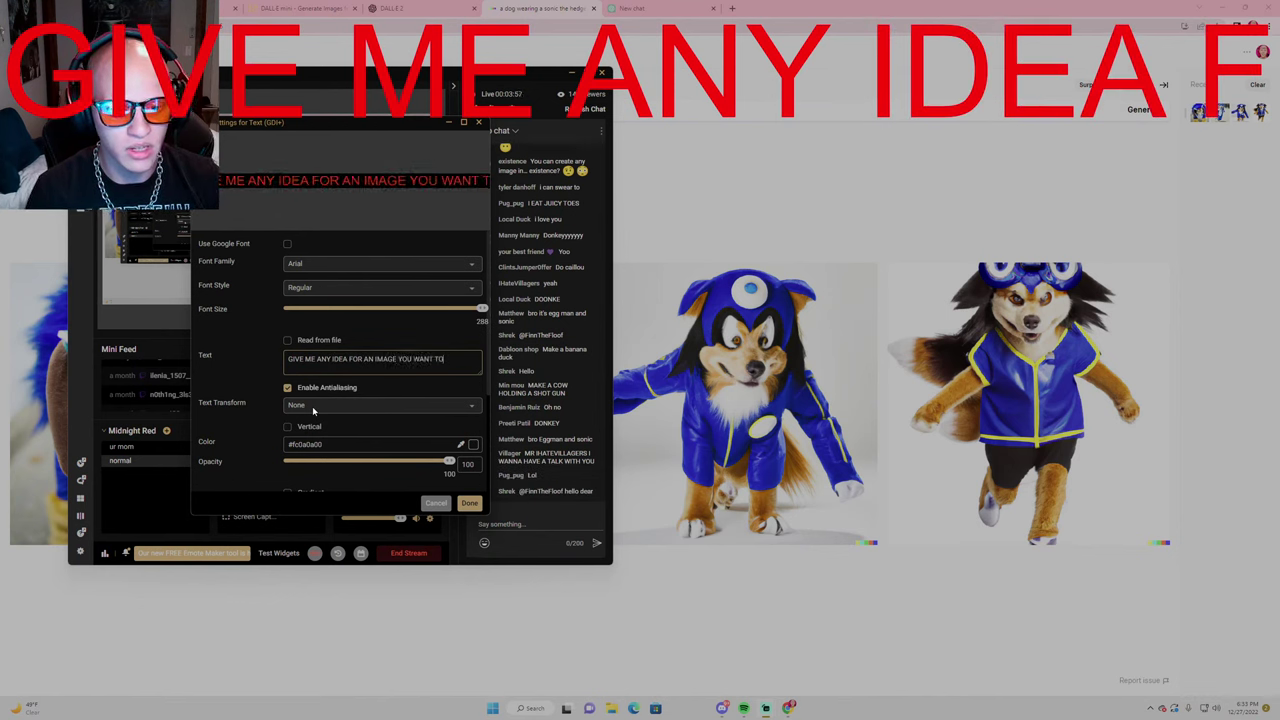
text( SEE)
Add a second line 'SUPER CHATS GET PRIORITY' to the overlay text
key(Return)
text(TOP)
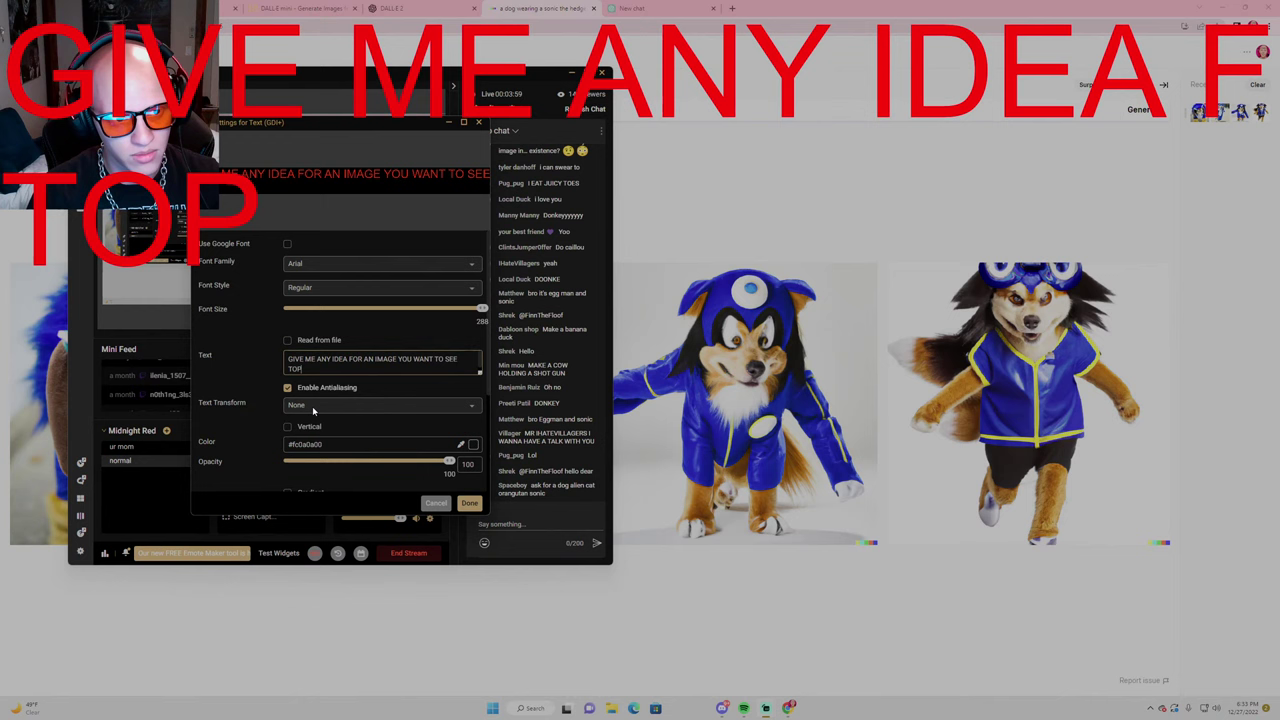
key(BackSpace)
key(BackSpace)
key(BackSpace)
text(SUPE C)
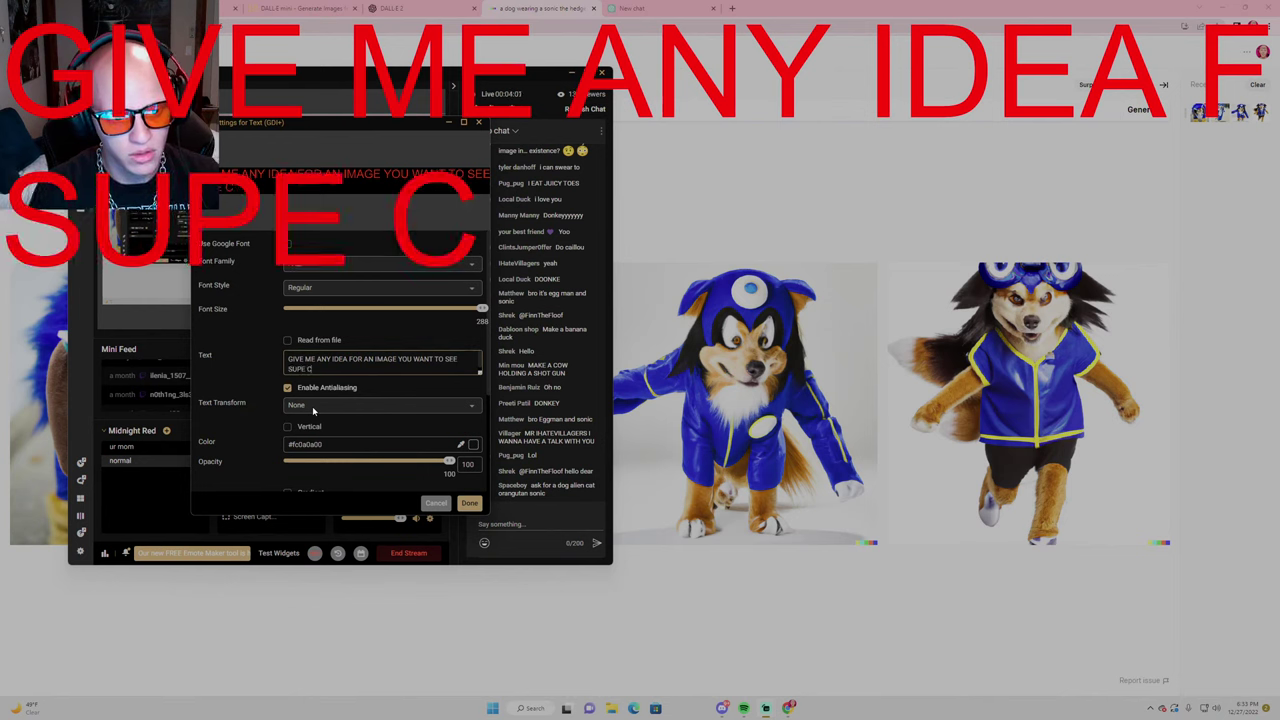
text(R)
key(BackSpace)
key(BackSpace)
key(BackSpace)
text(R CHAT)
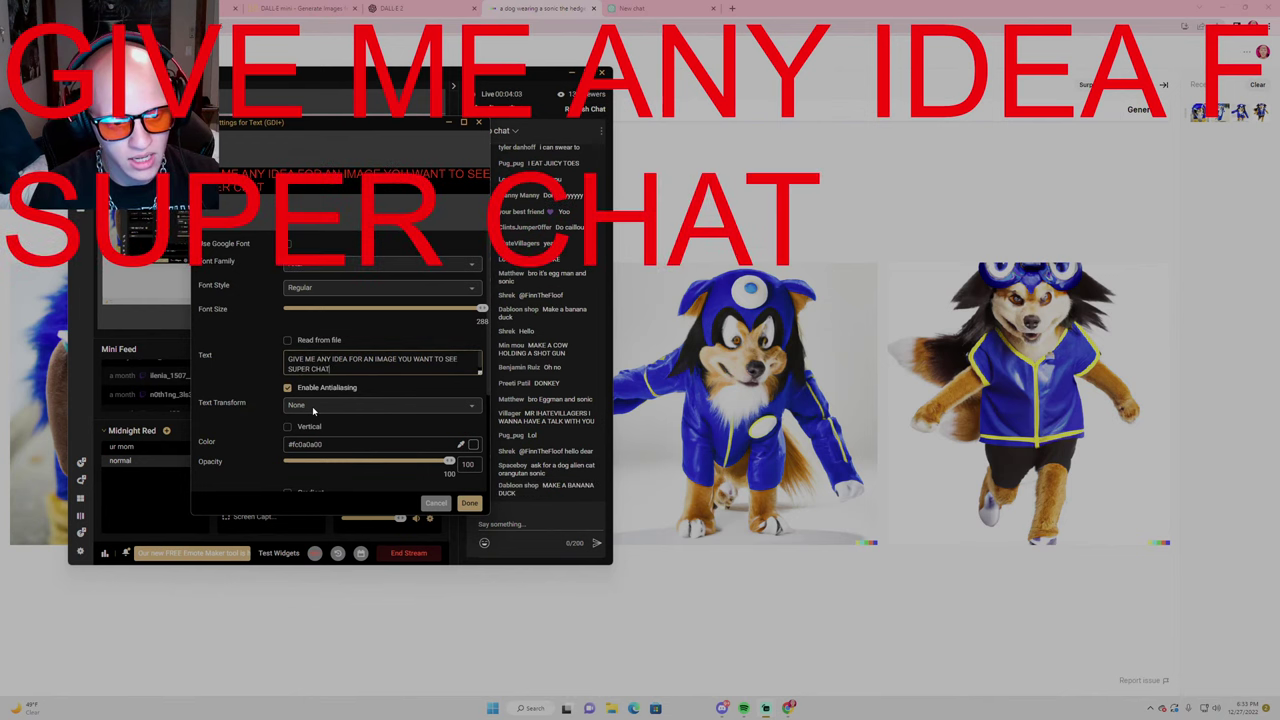
text(S GET)
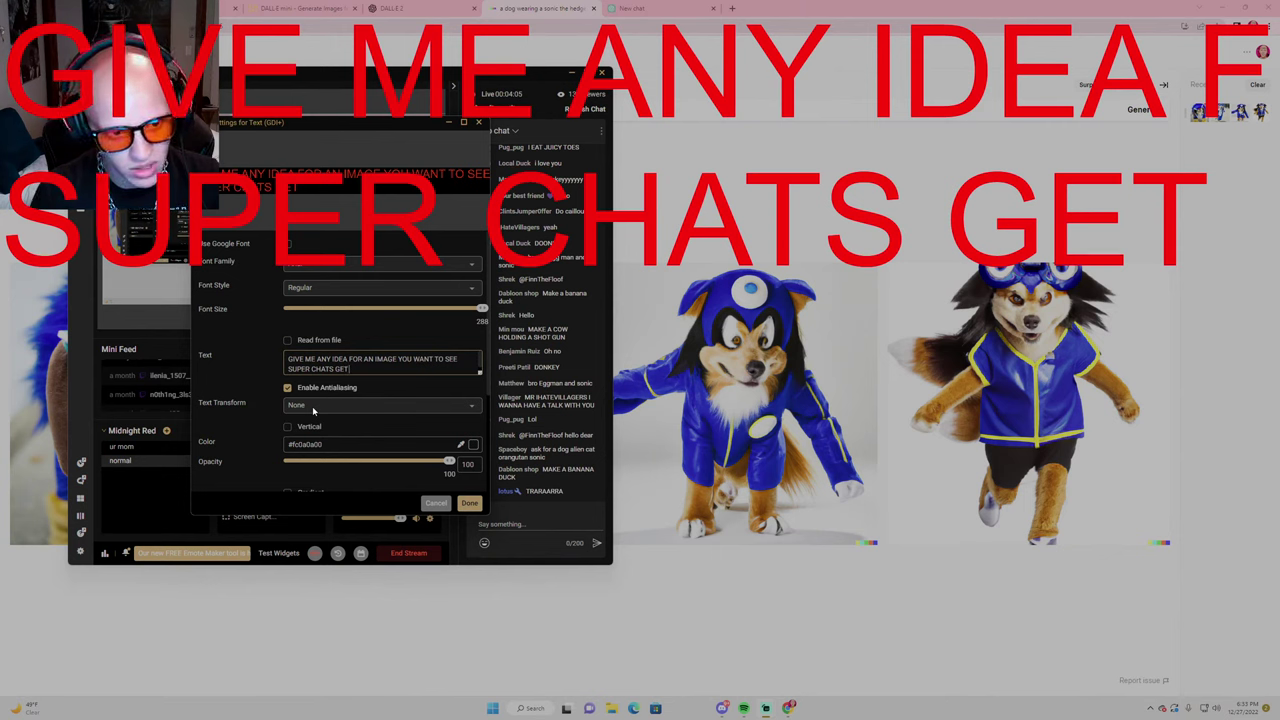
text( PRIORITY)
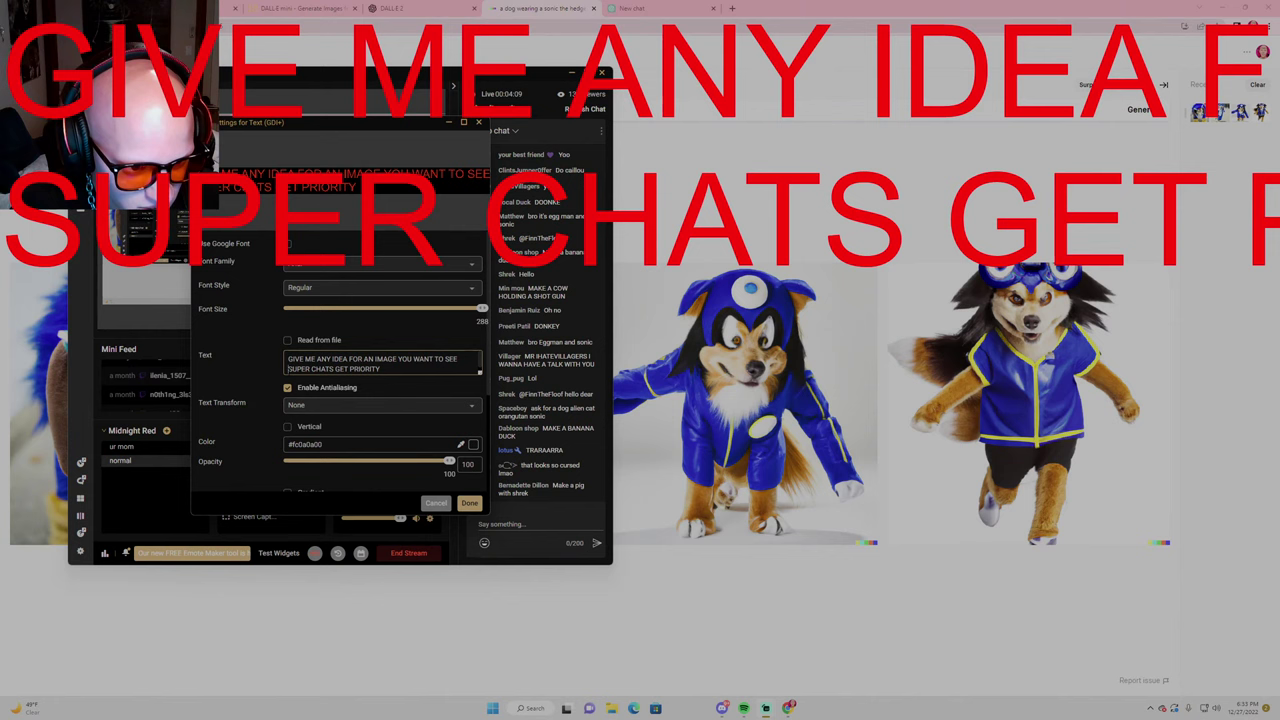
key(Return)
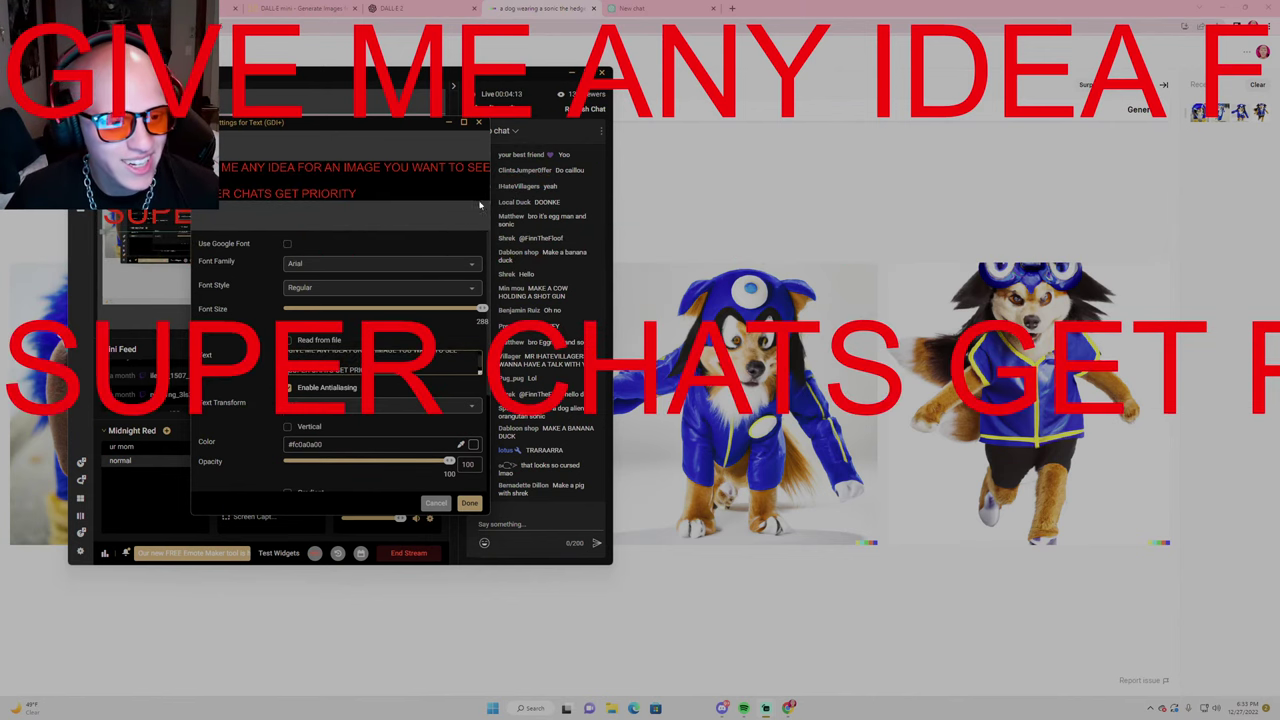
Bring Streamlabs to the front, delete the duplicate ASK ME TO source, and select the remaining one
click(705, 193)
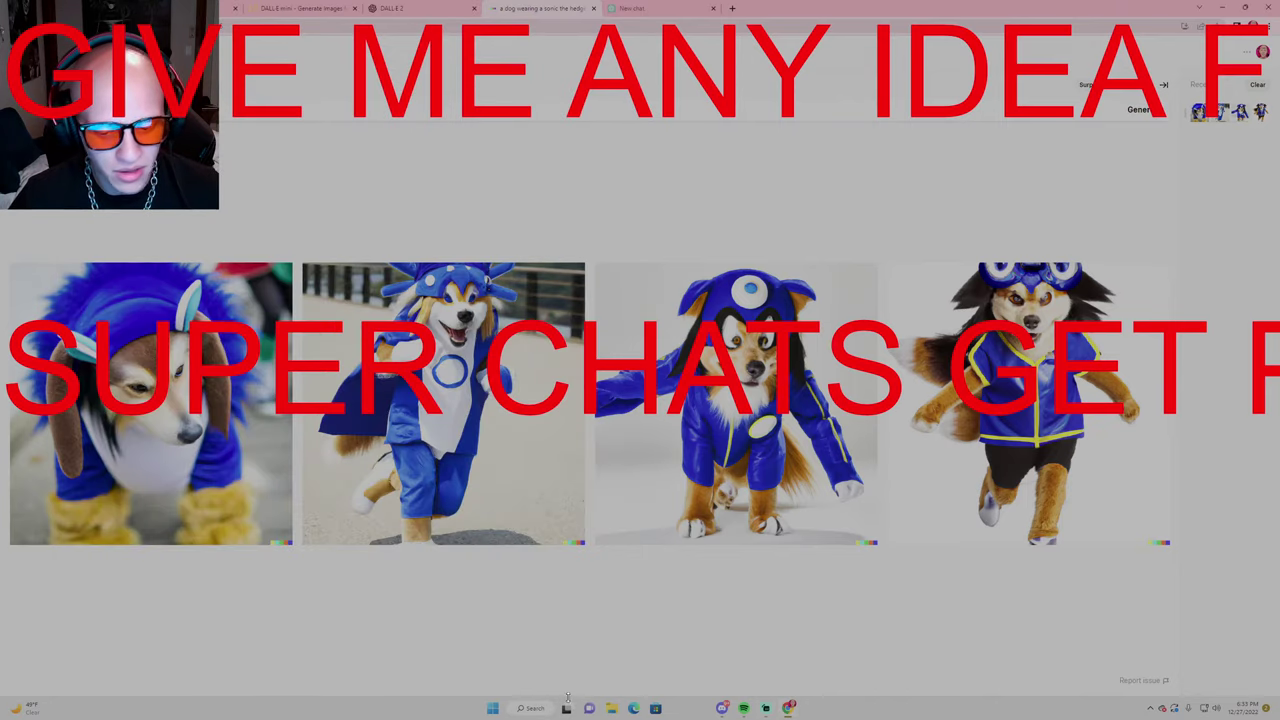
mouse_move(789, 708)
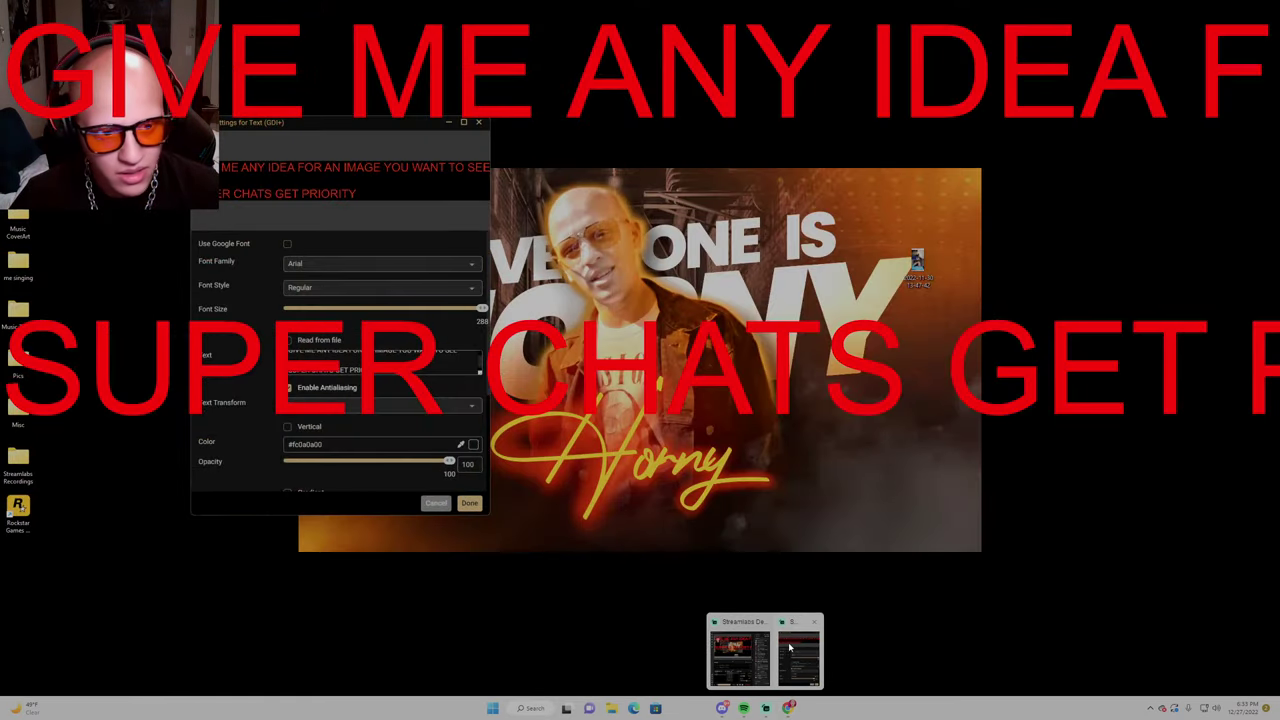
click(737, 645)
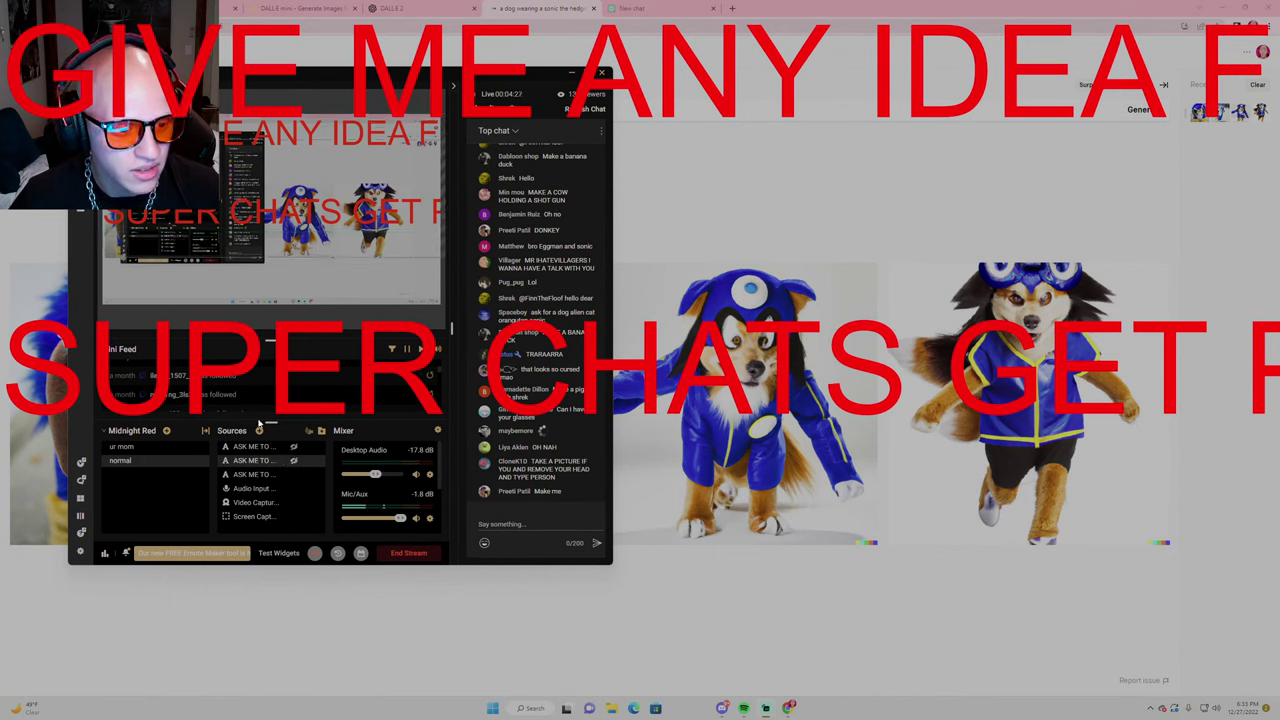
key(Delete)
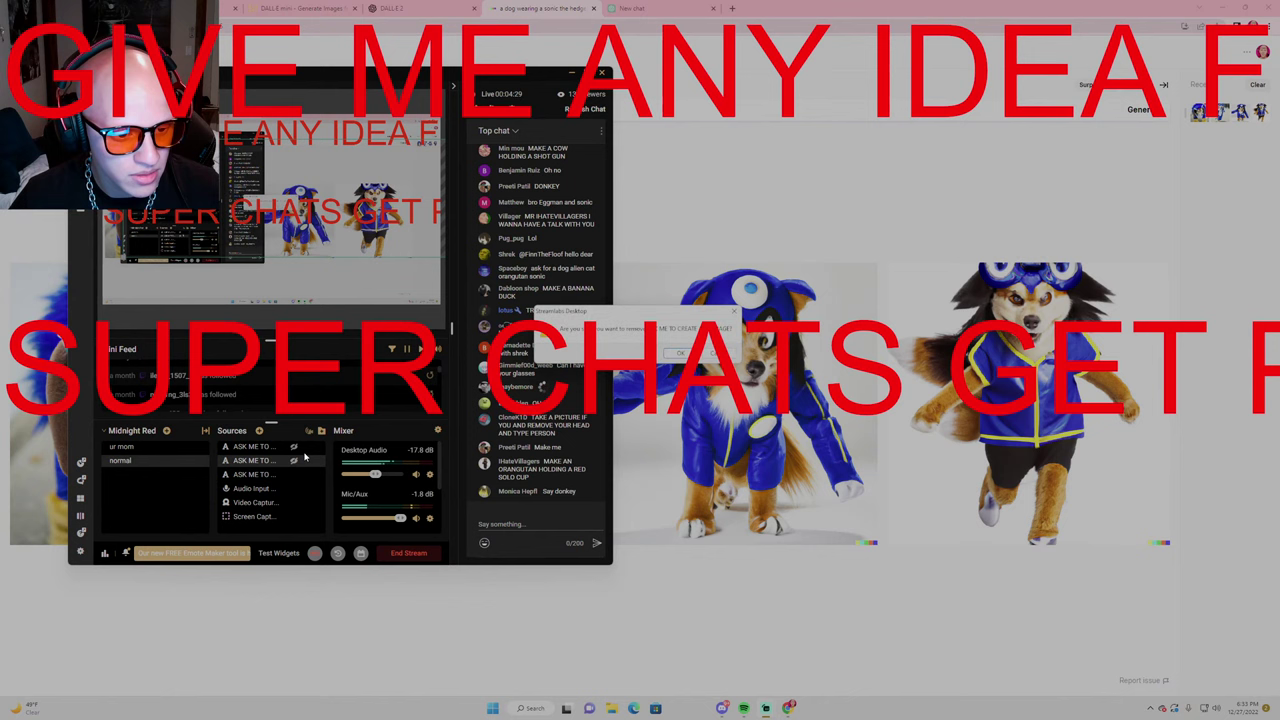
key(Return)
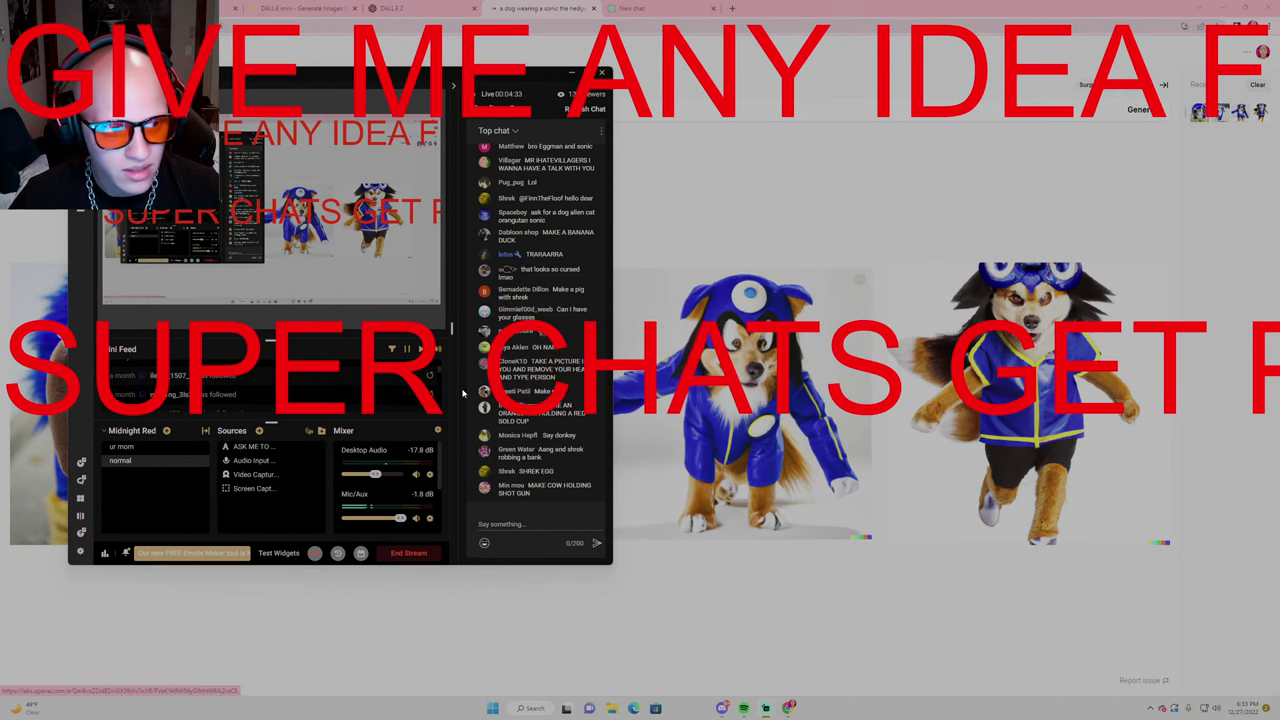
click(270, 450)
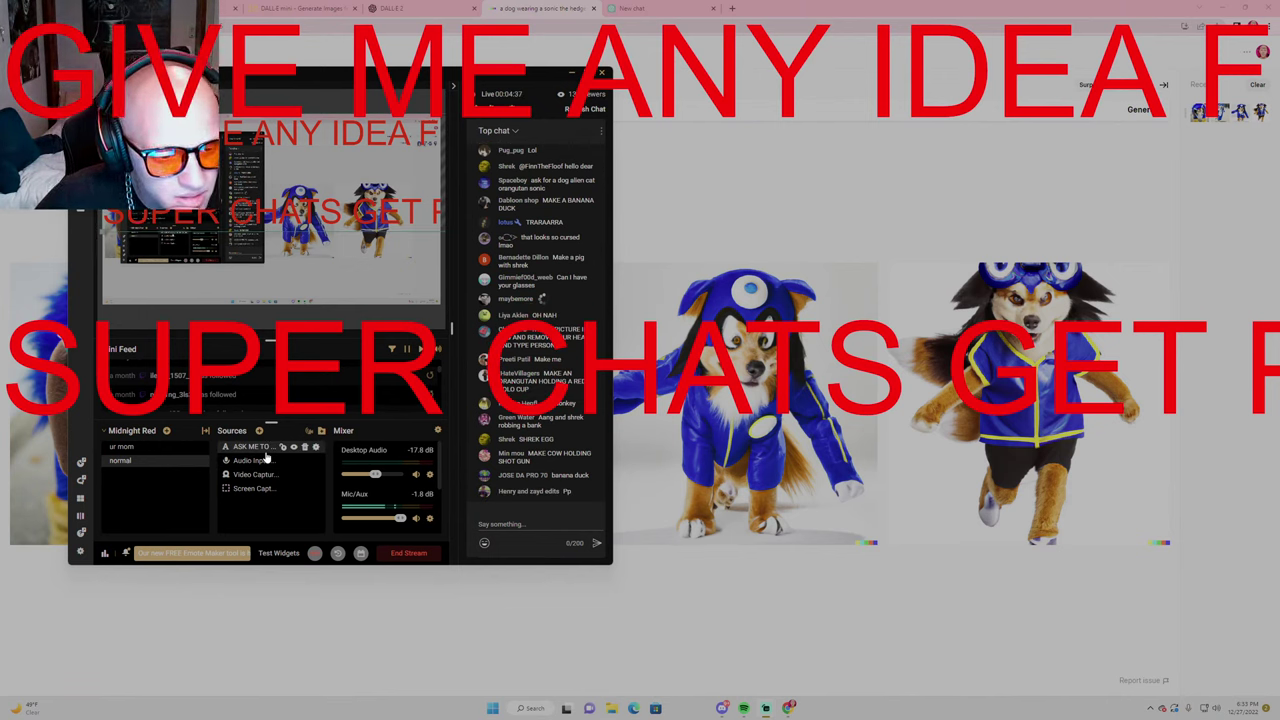
Reduce the red overlay text's font size to 64
double_click(261, 449)
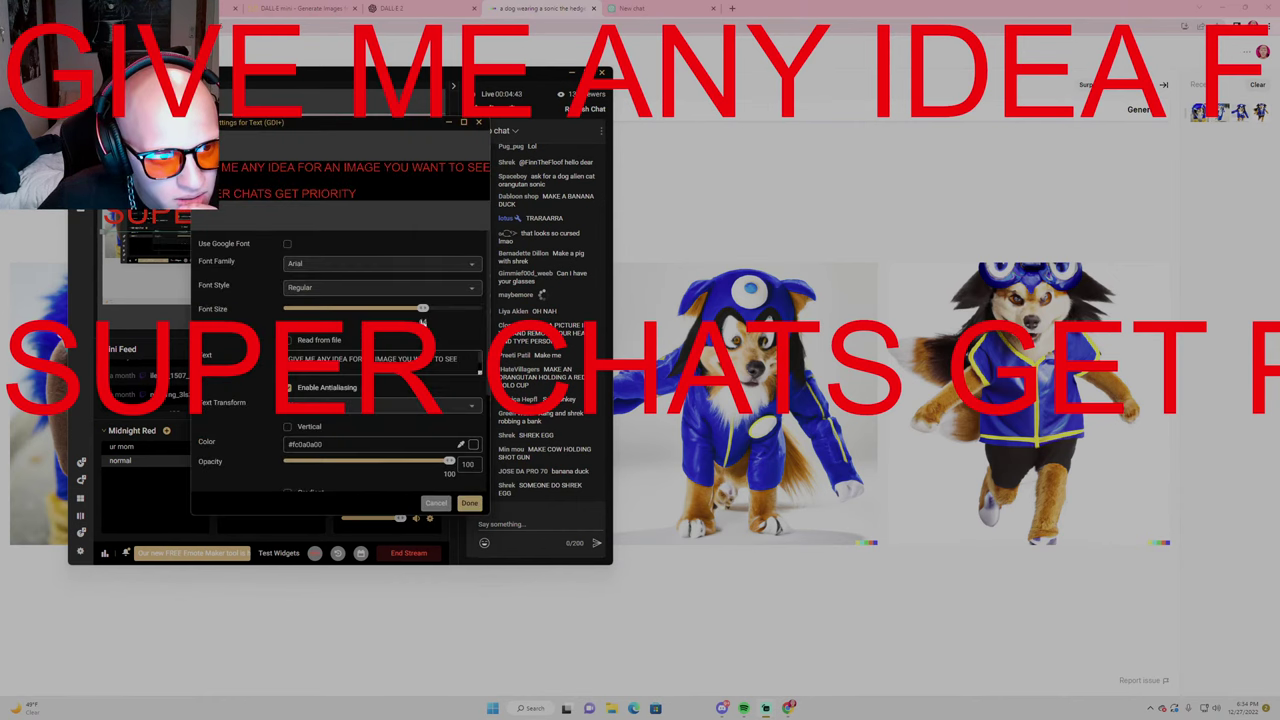
mouse_move(423, 322)
mouse_down()
mouse_move(433, 318)
mouse_move(422, 318)
mouse_up()
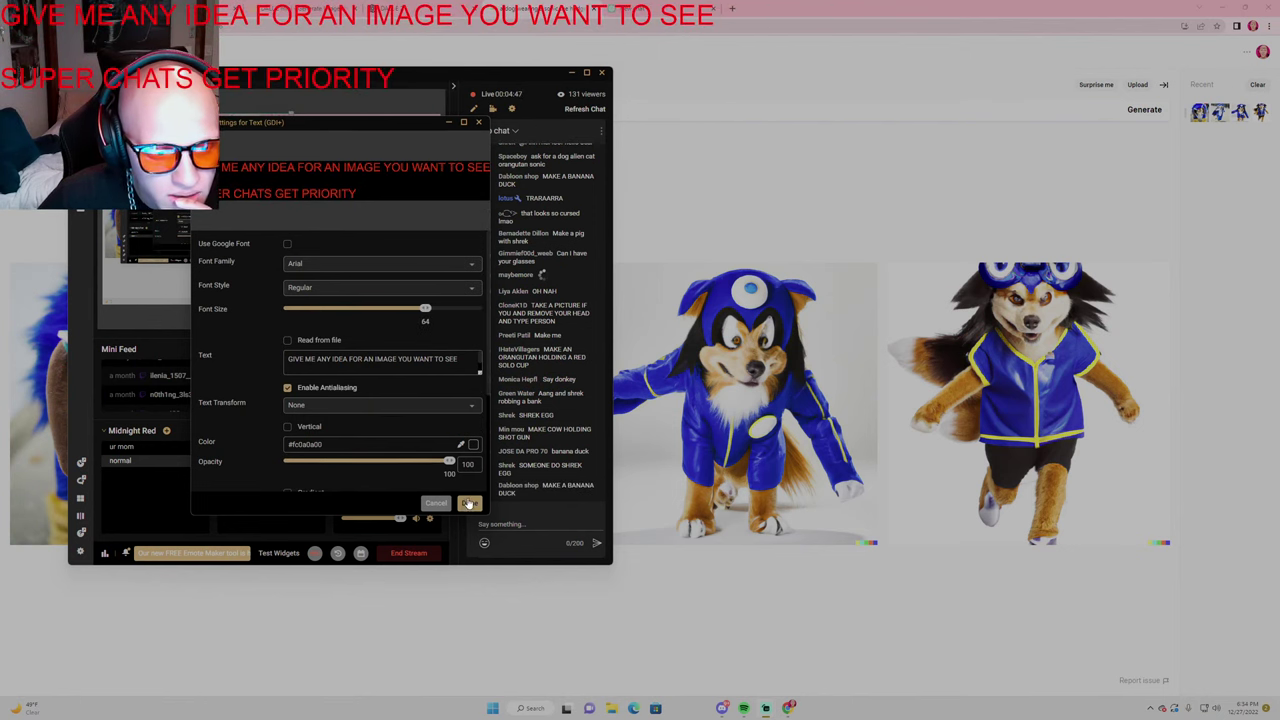
click(468, 503)
Drag the overlay to the top of the stream canvas and return to the browser
drag(258, 133, 340, 150)
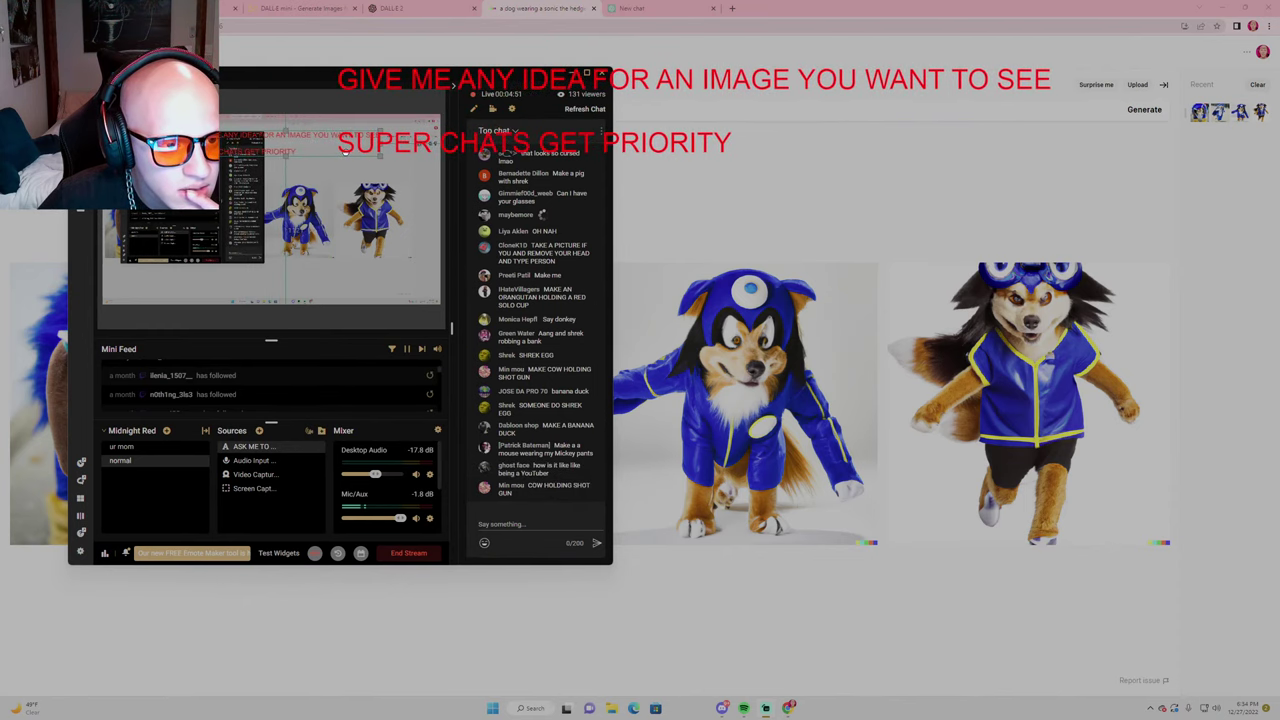
drag(340, 150, 333, 150)
click(667, 171)
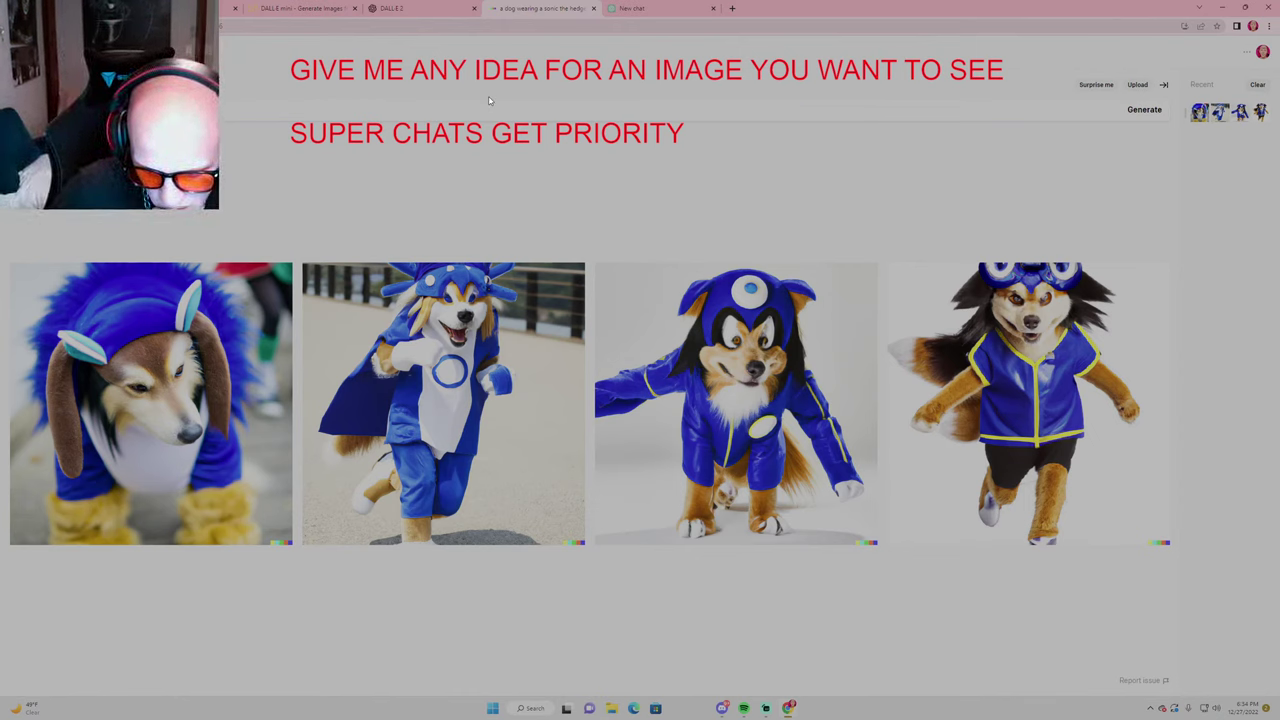
Generate the black Mickey-style cartoon mouse images, then paste the banana duck prompt
key(ctrl+v)
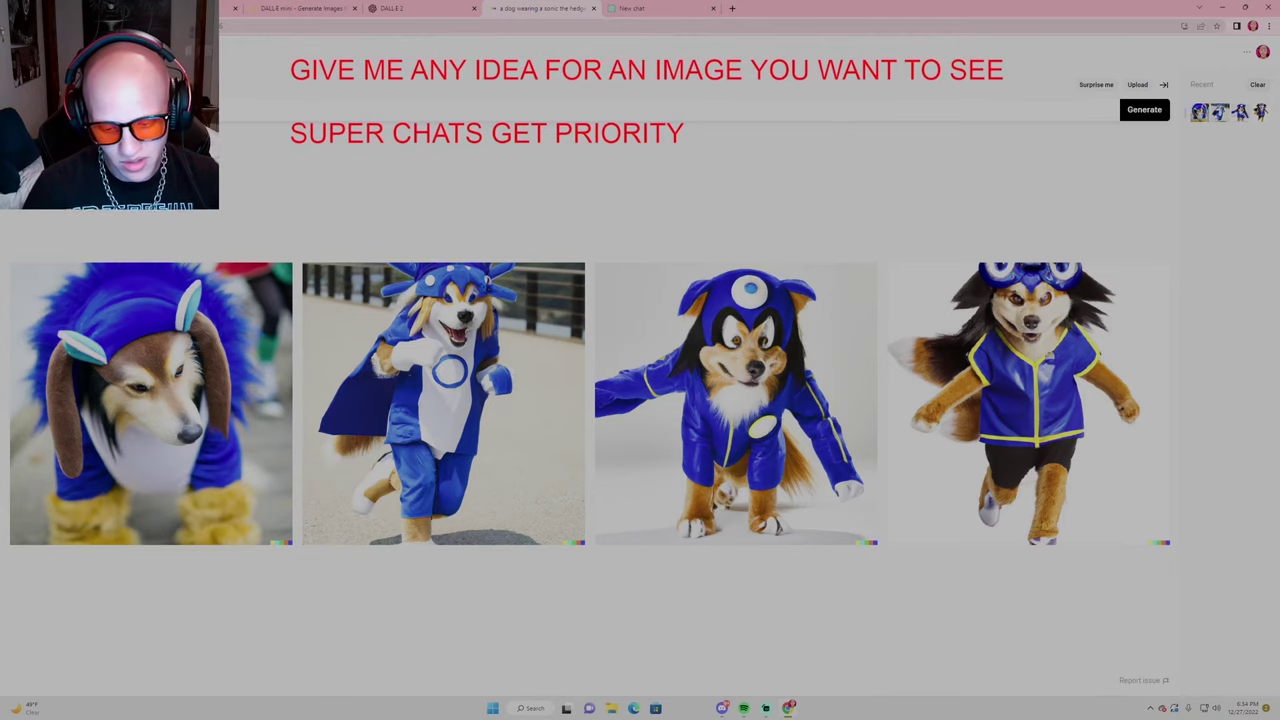
key(Return)
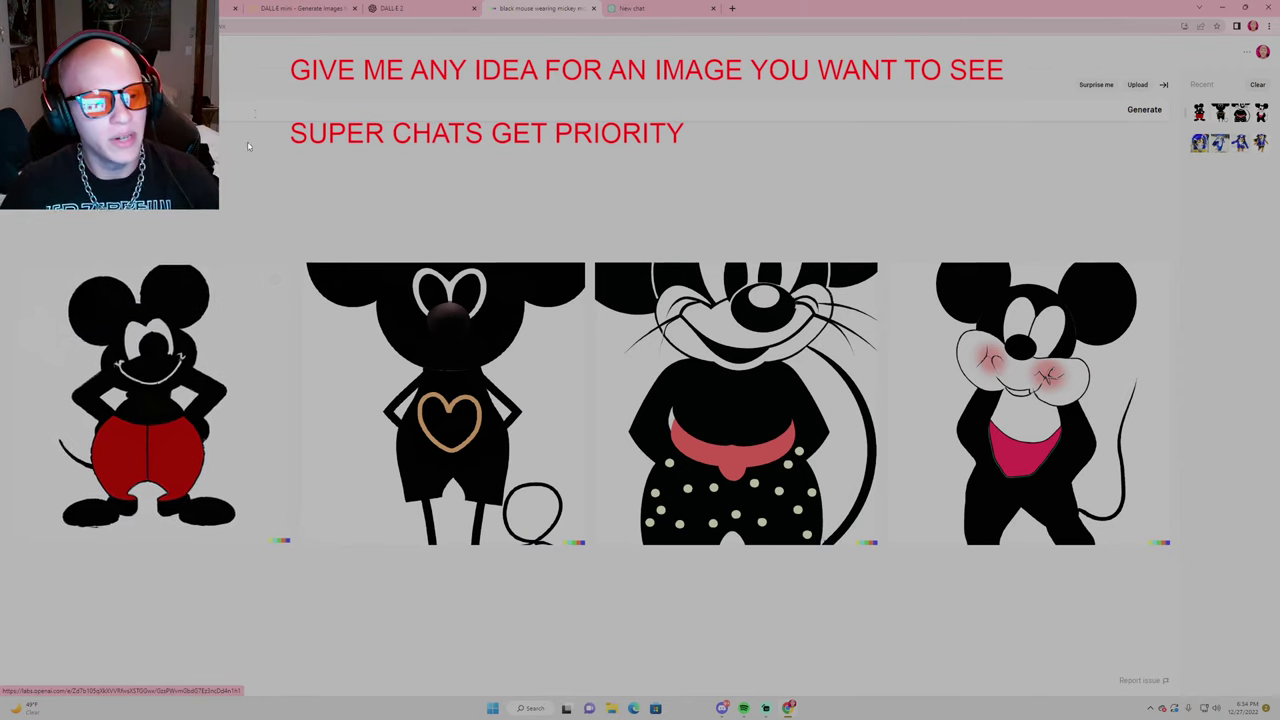
key(ctrl+v)
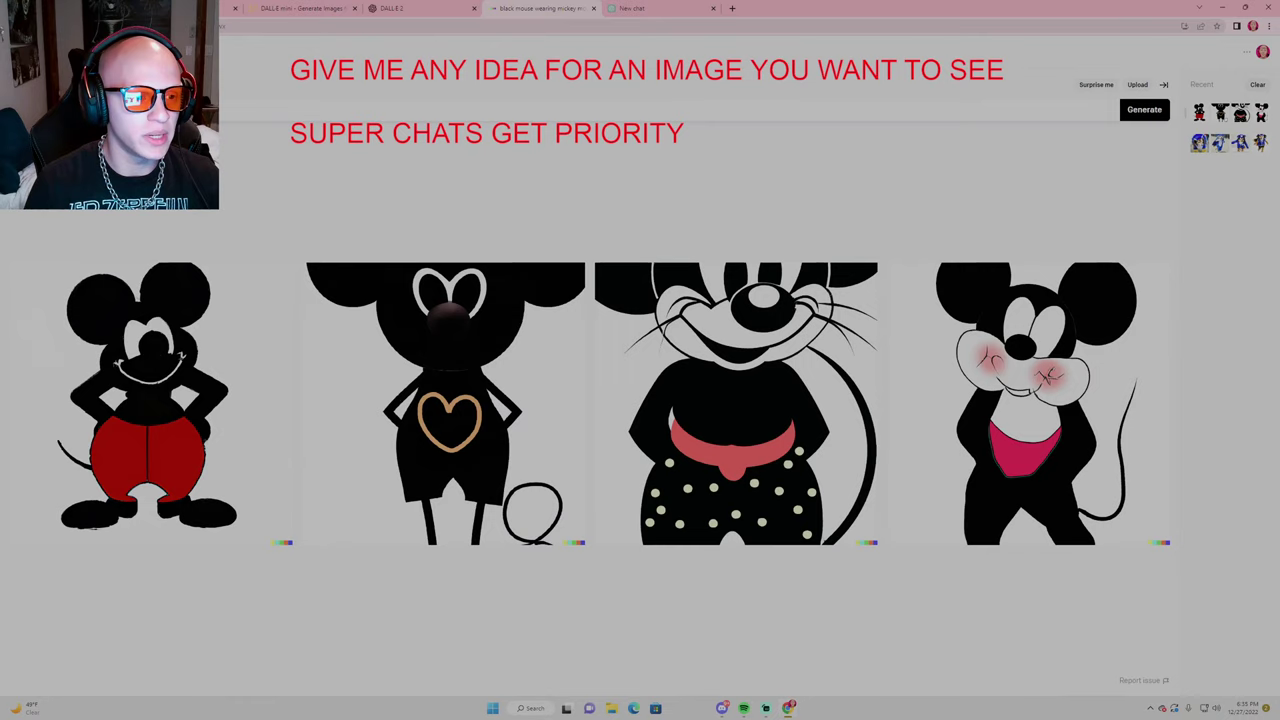
Run the banana duck prompt with Generate
click(1146, 110)
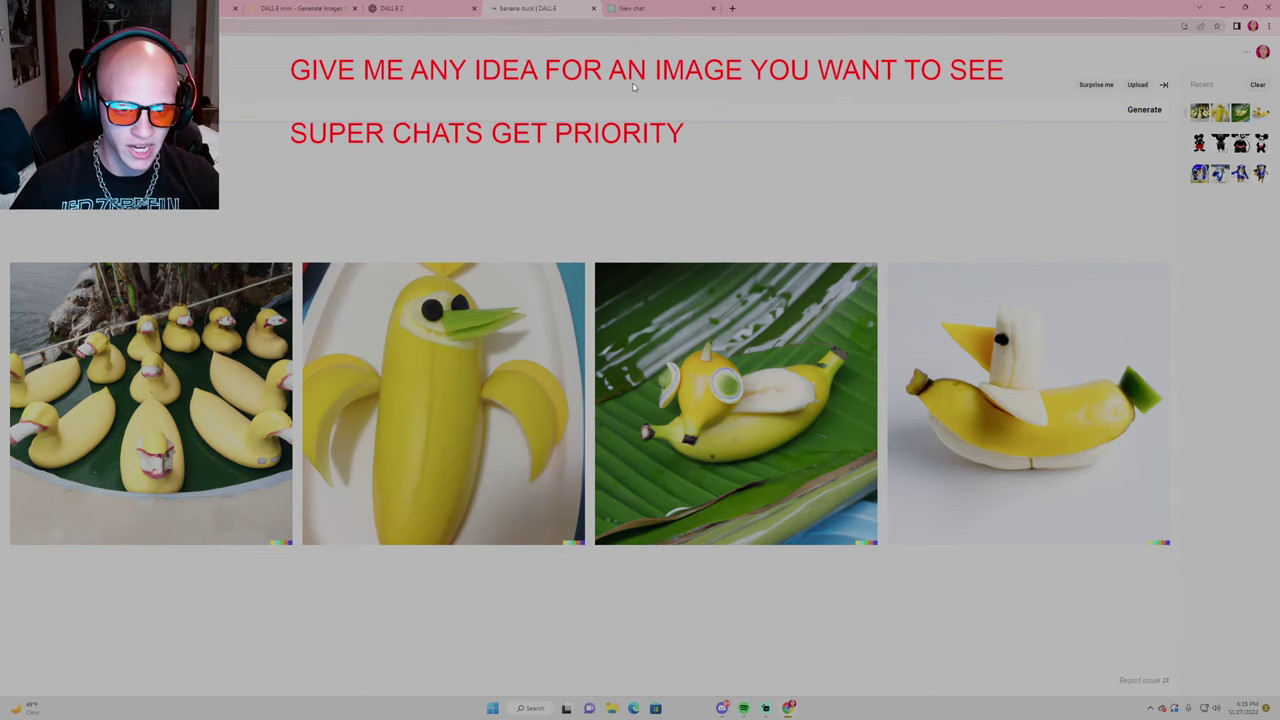
click(430, 8)
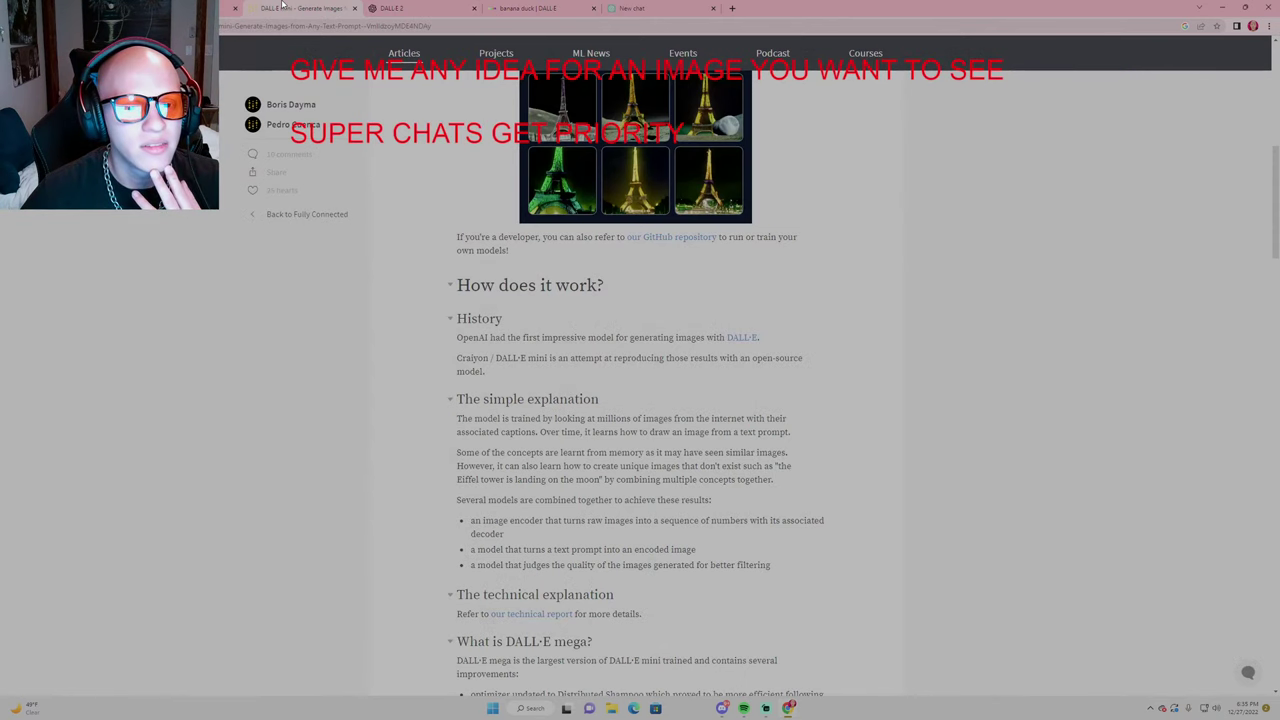
click(645, 8)
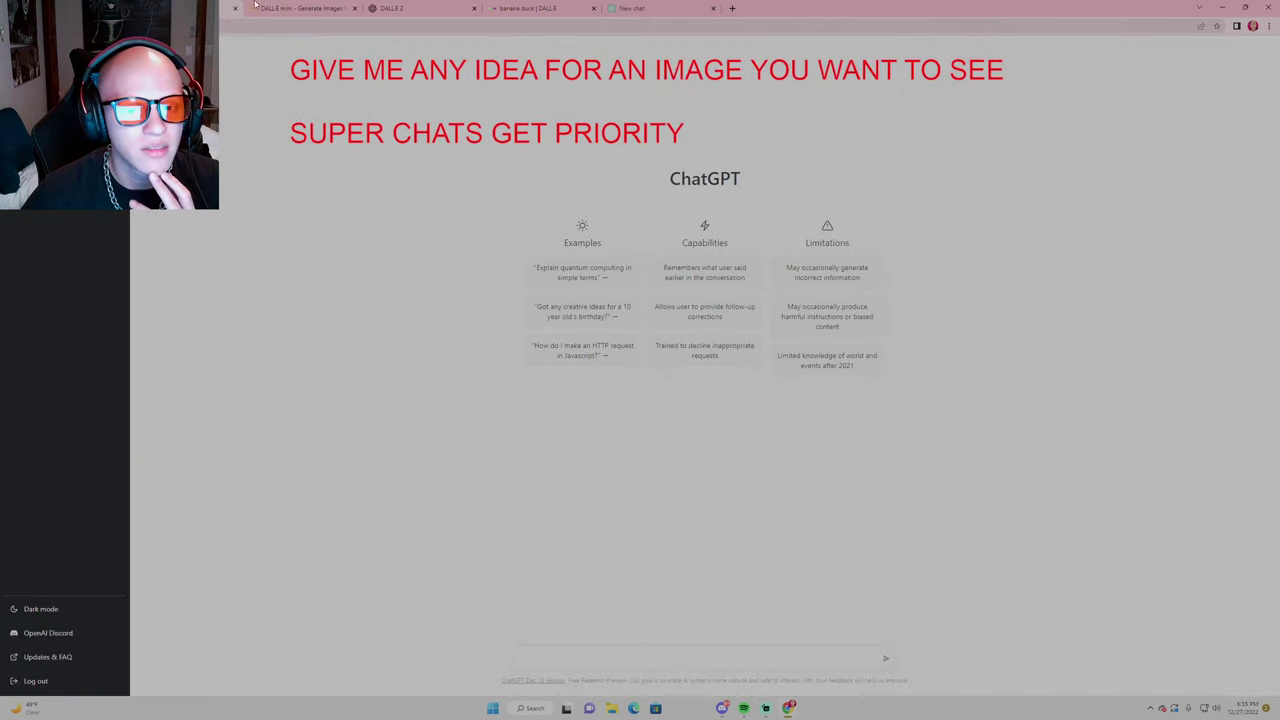
key(ctrl+shift+Tab)
key(ctrl+shift+Tab)
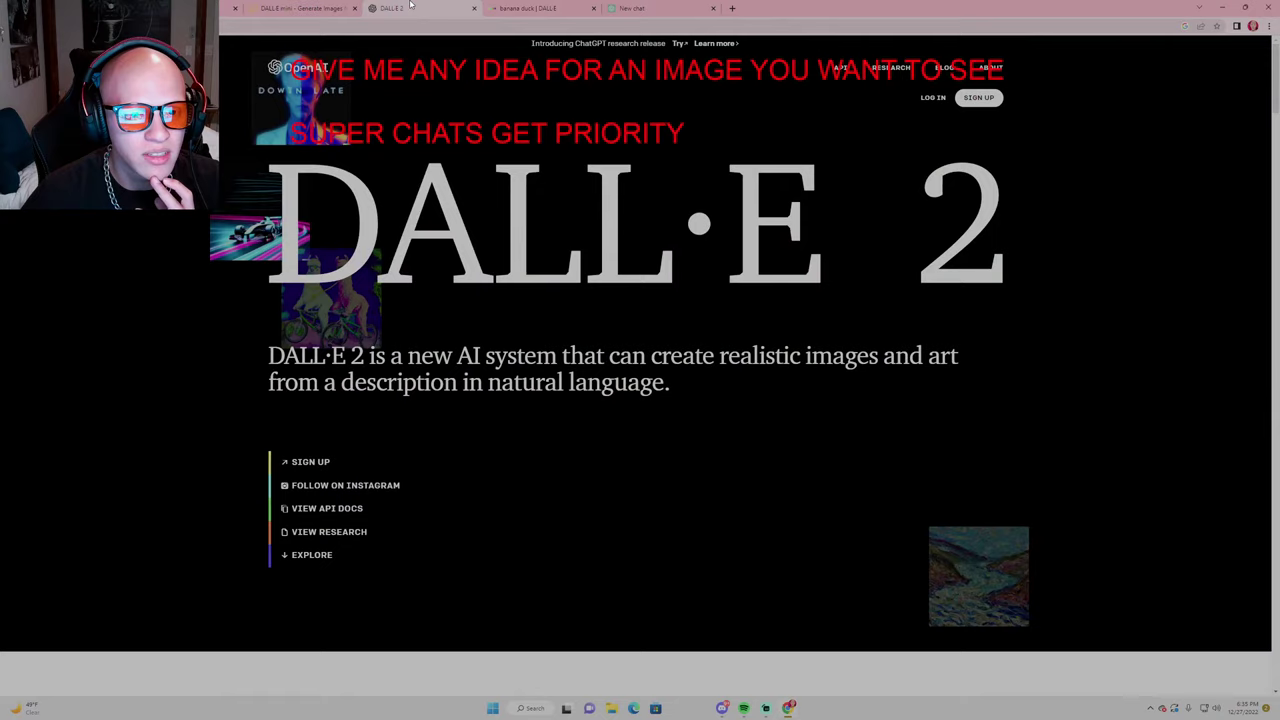
key(ctrl+shift+Tab)
key(ctrl+shift+Tab)
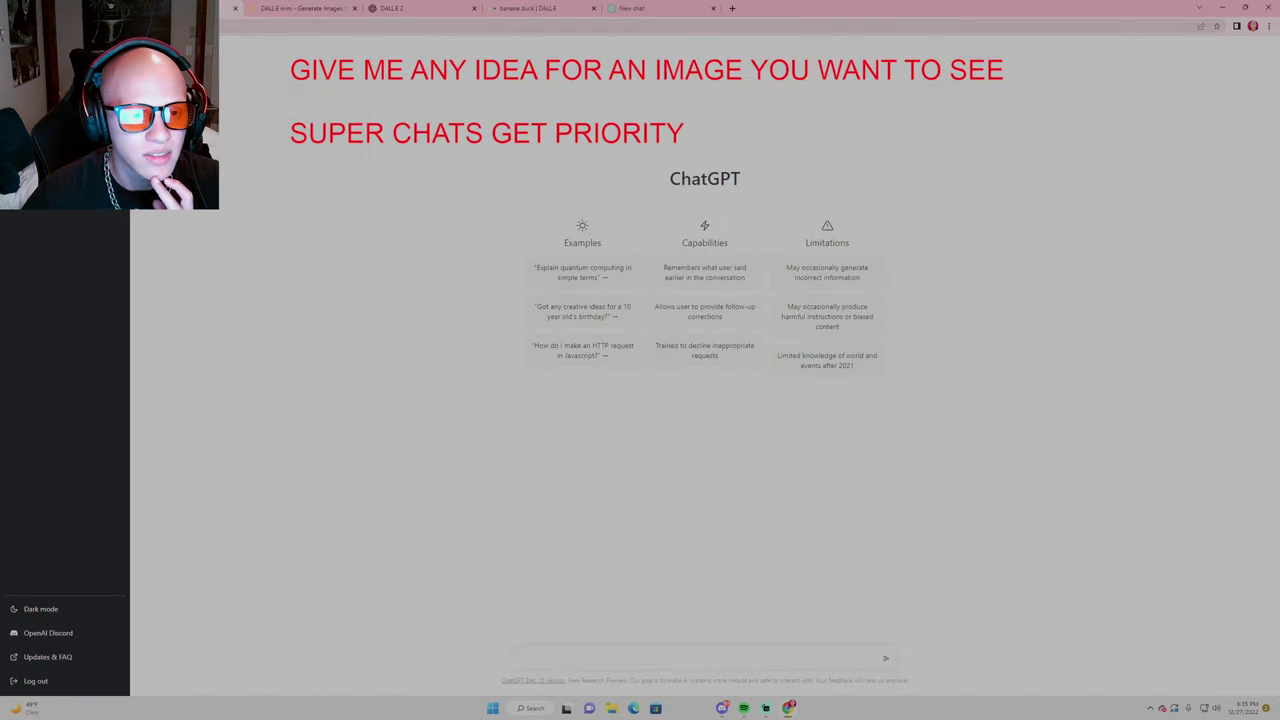
click(303, 7)
key(ctrl+shift+Tab)
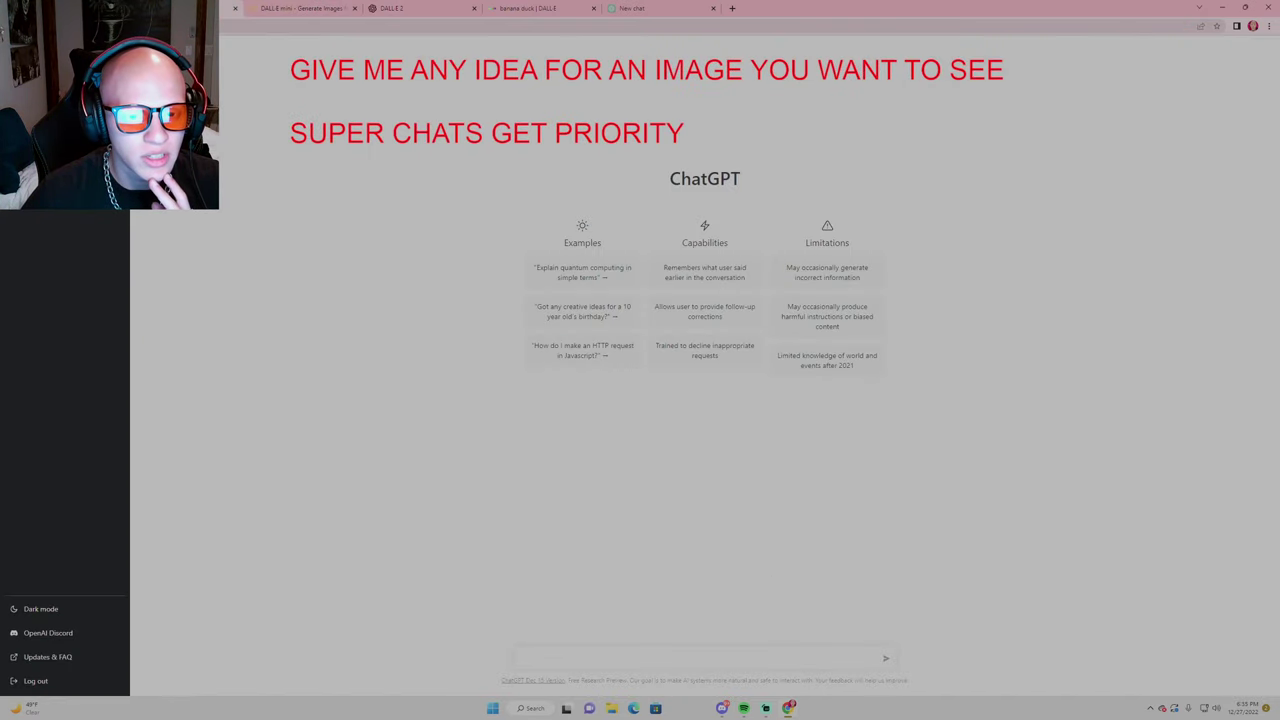
click(513, 7)
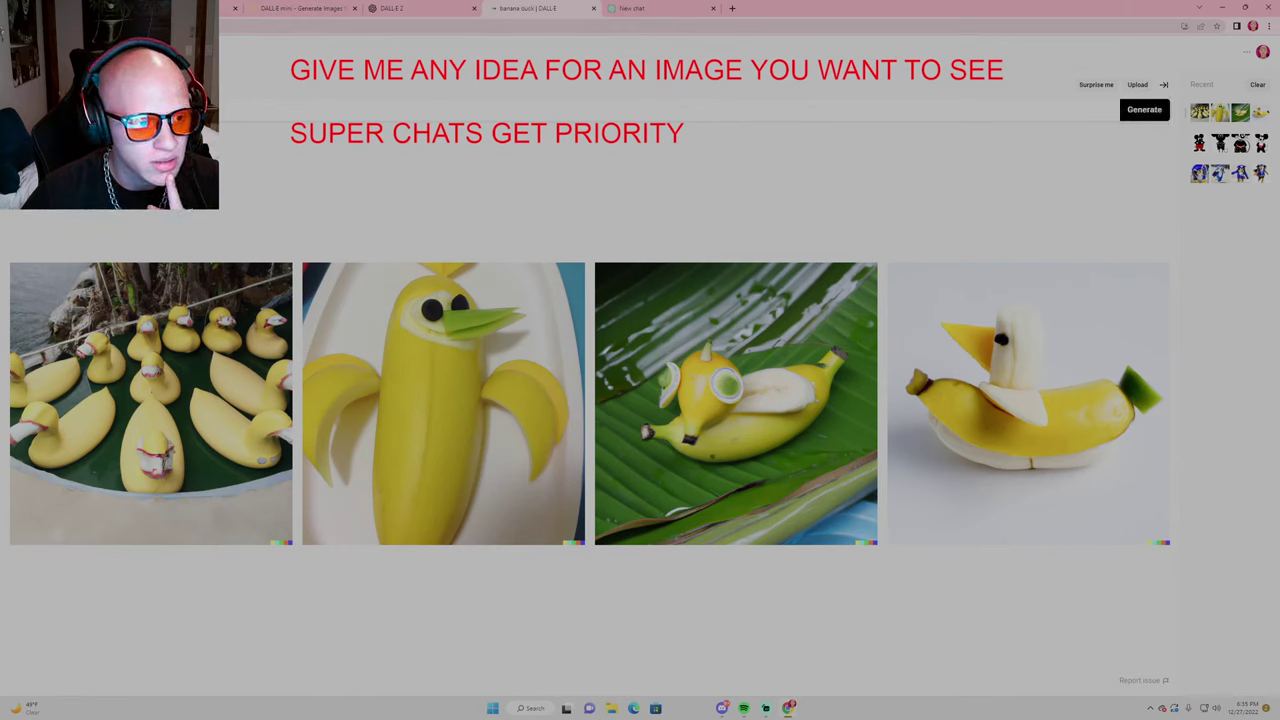
Replace the prompt with the Shrek-green helicopters carrying monkeys prompt and generate
key(ctrl+a)
key(BackSpace)
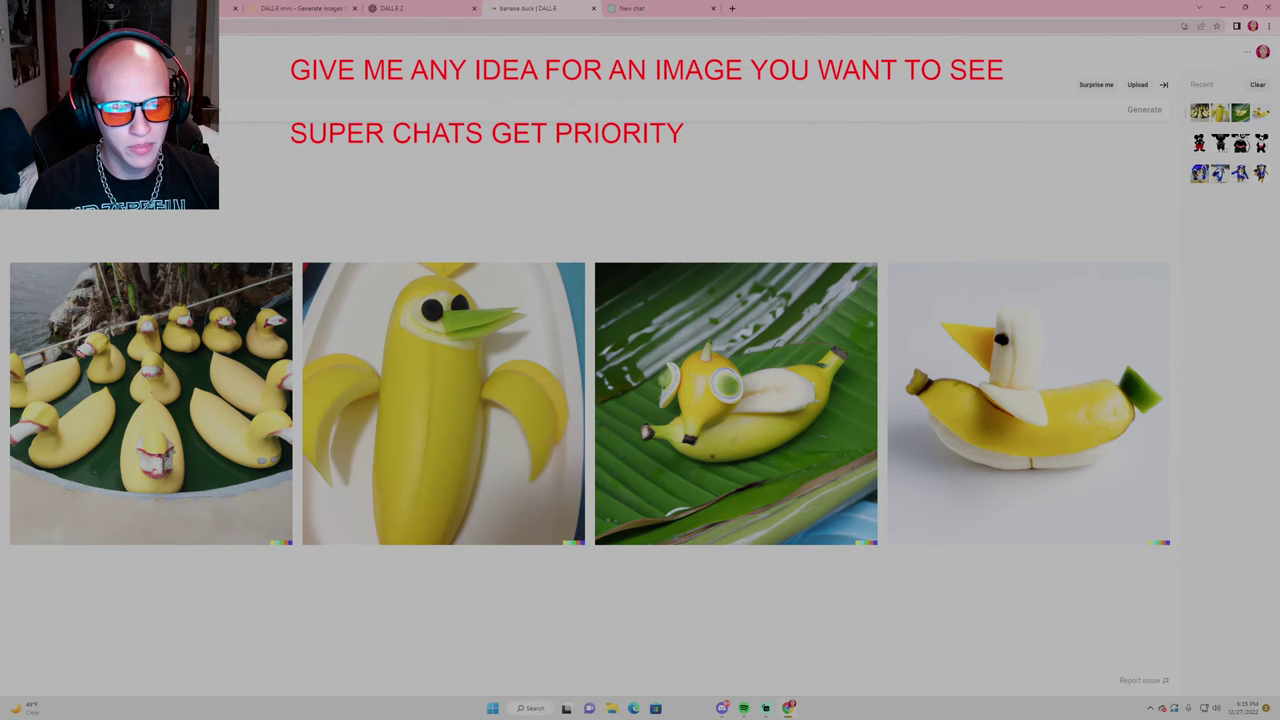
key(ctrl+v)
key(ctrl+v)
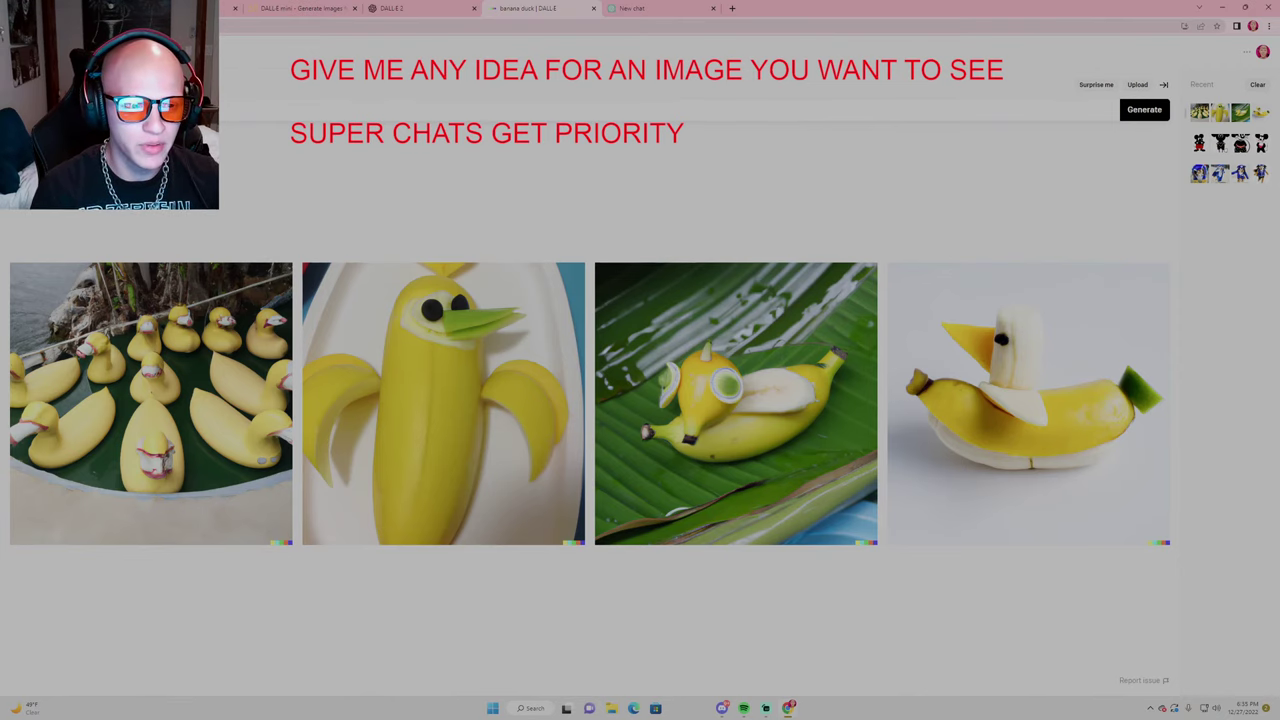
key(Return)
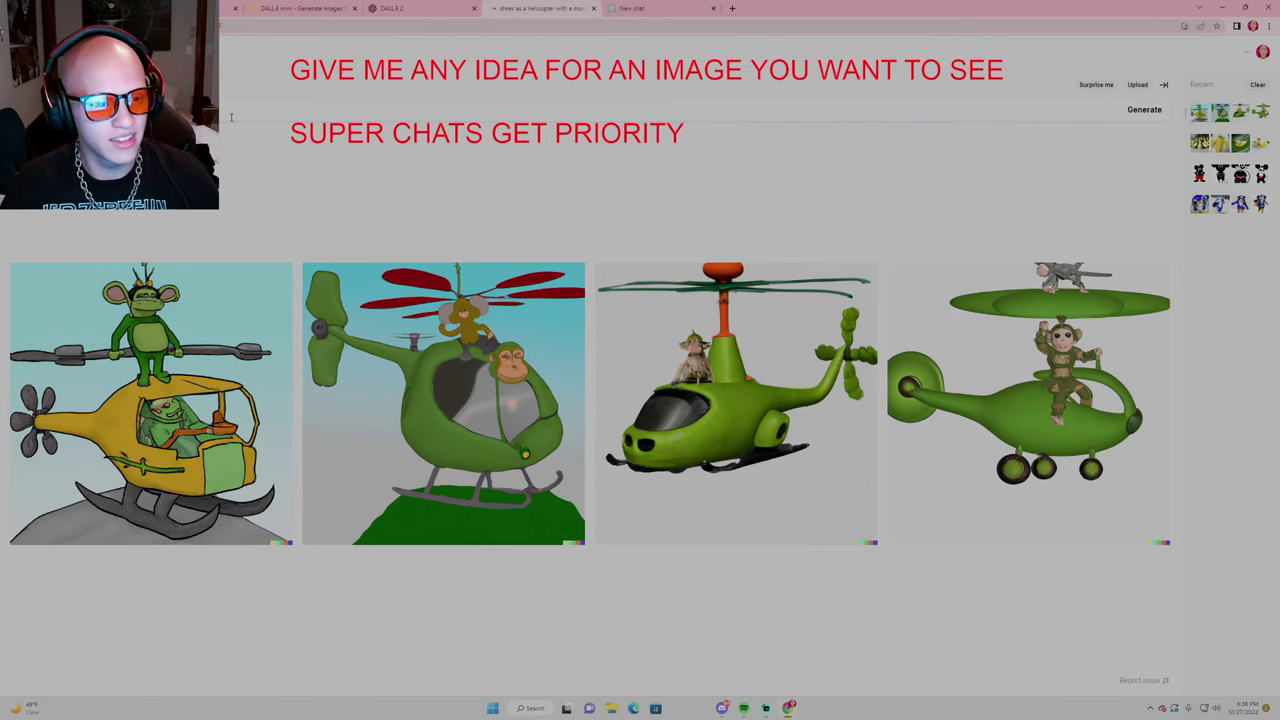
Paste the ducks with bread and bananas on their heads prompt and generate
key(ctrl+v)
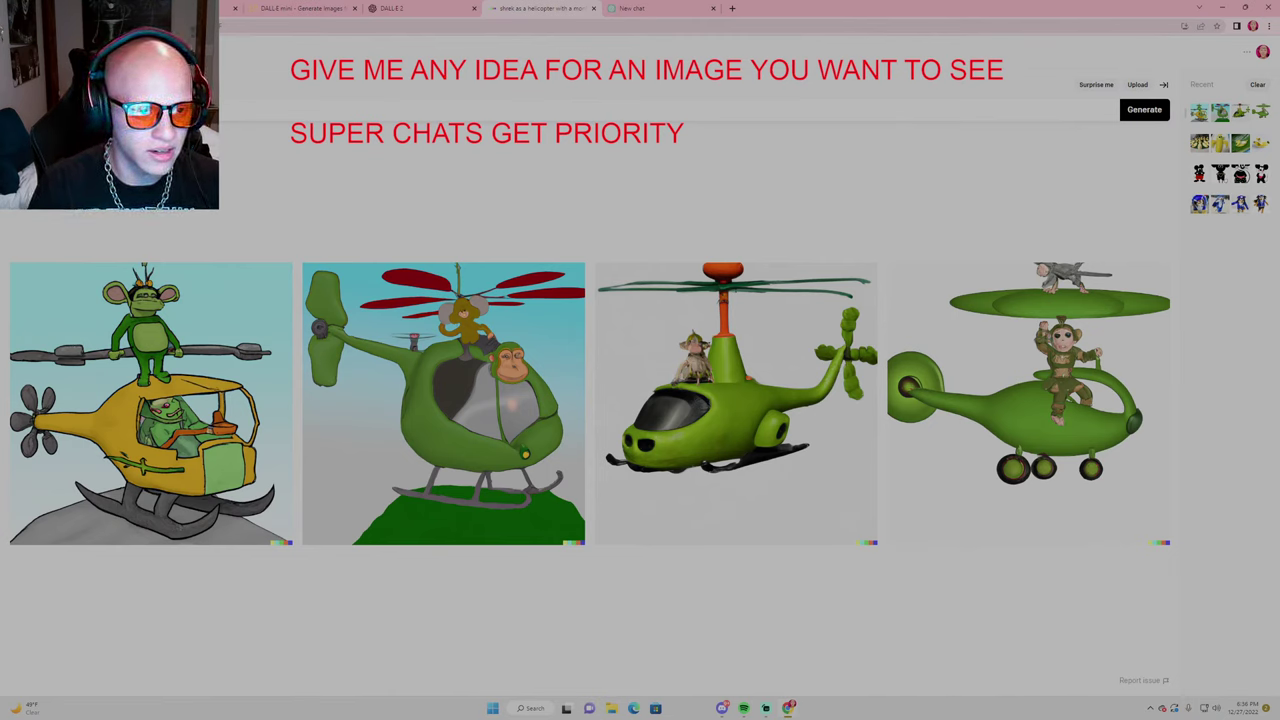
key(Return)
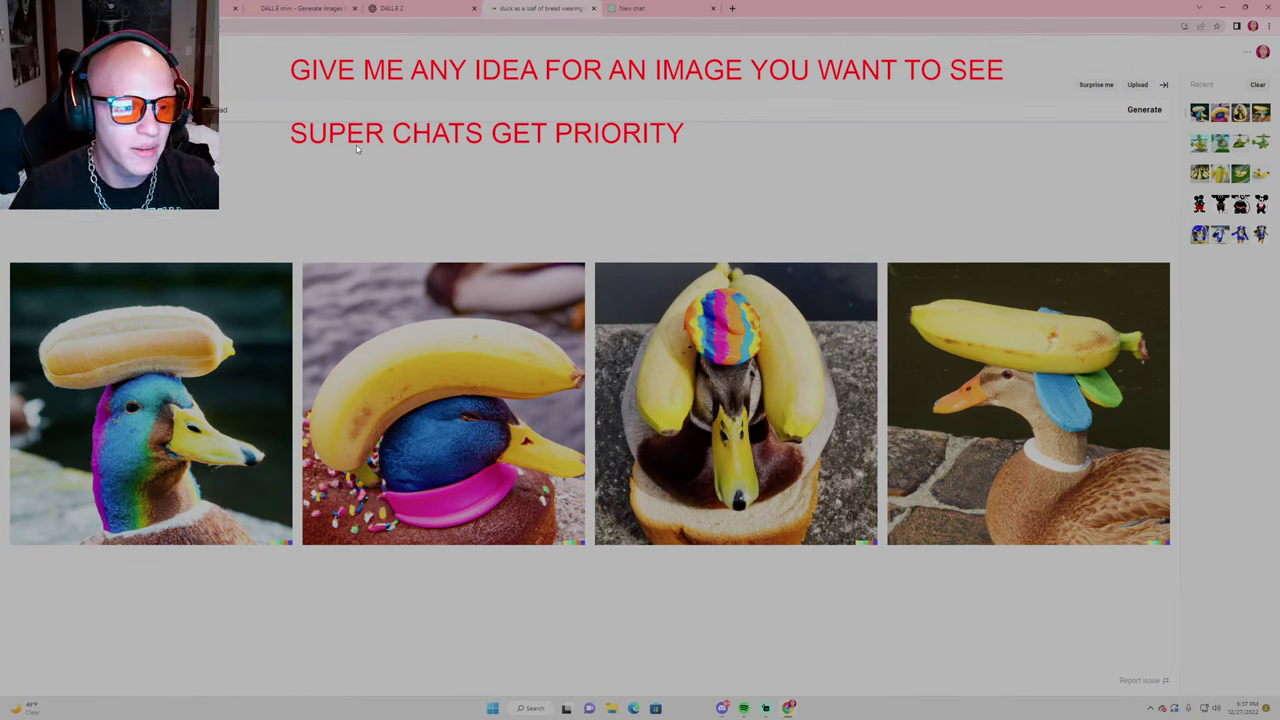
Generate bear images, then regenerate as cartoon bears wielding swords beside flames
key(ctrl+v)
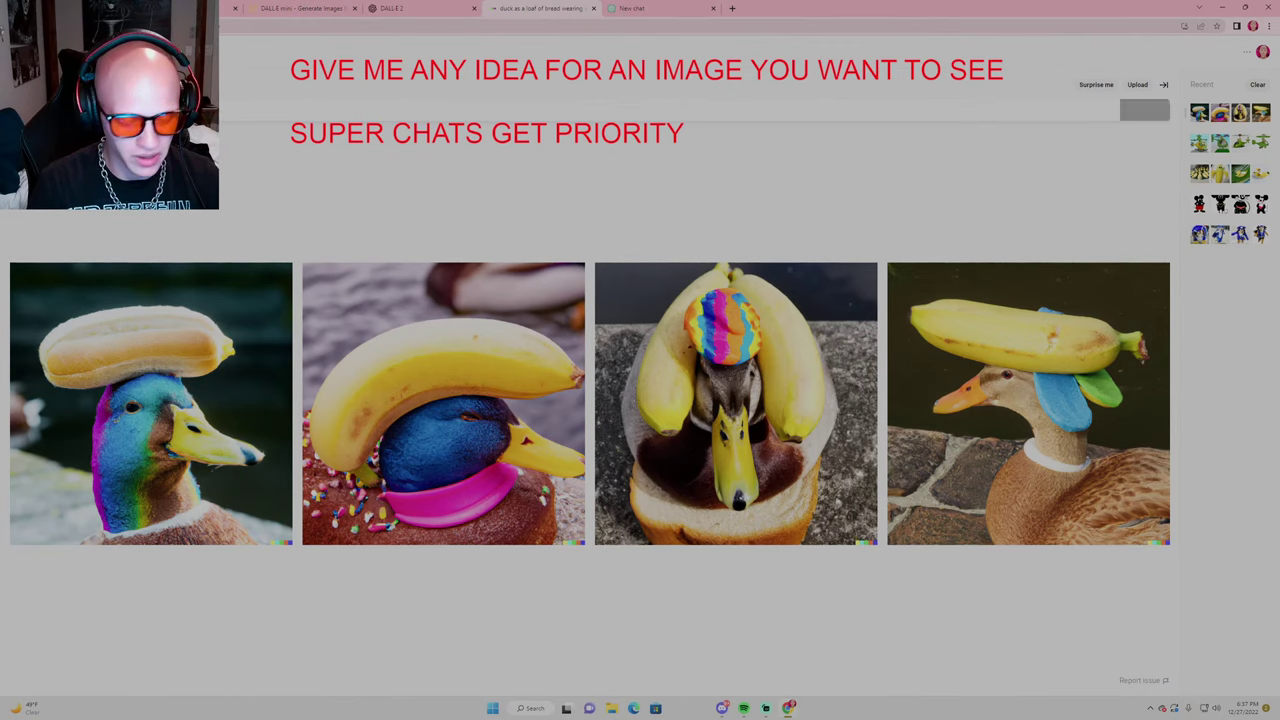
key(Return)
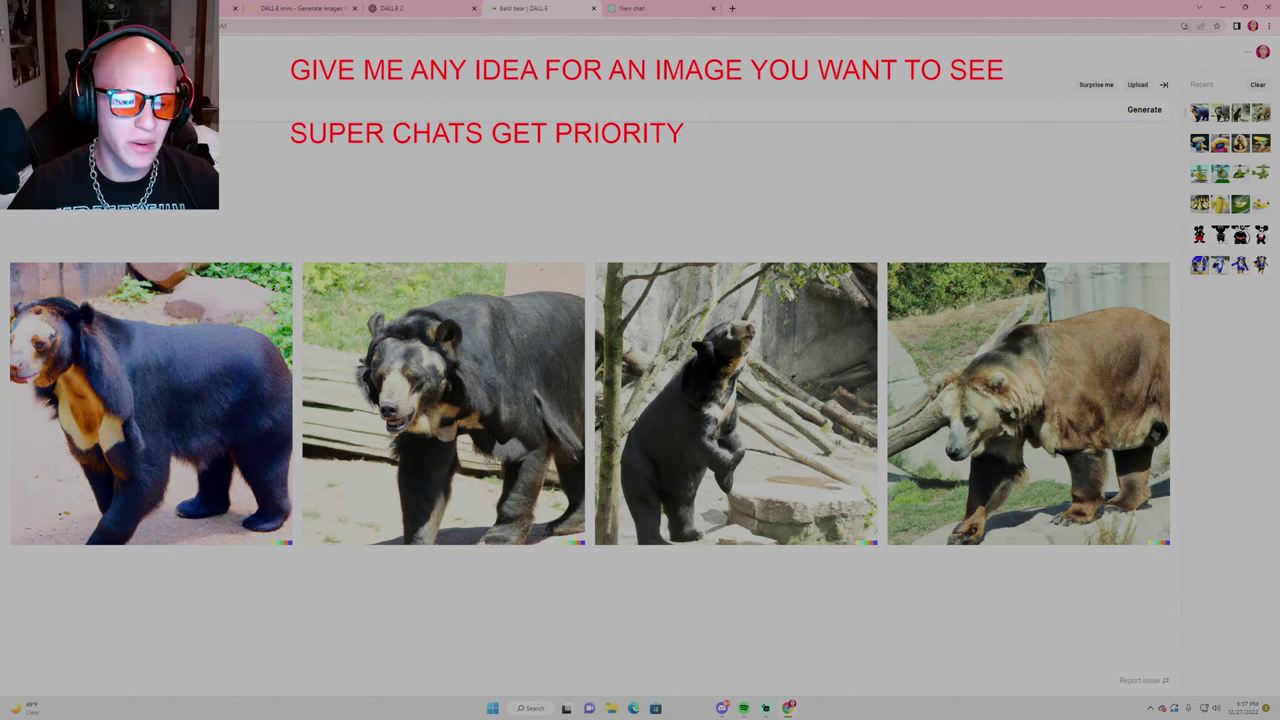
key(ctrl+v)
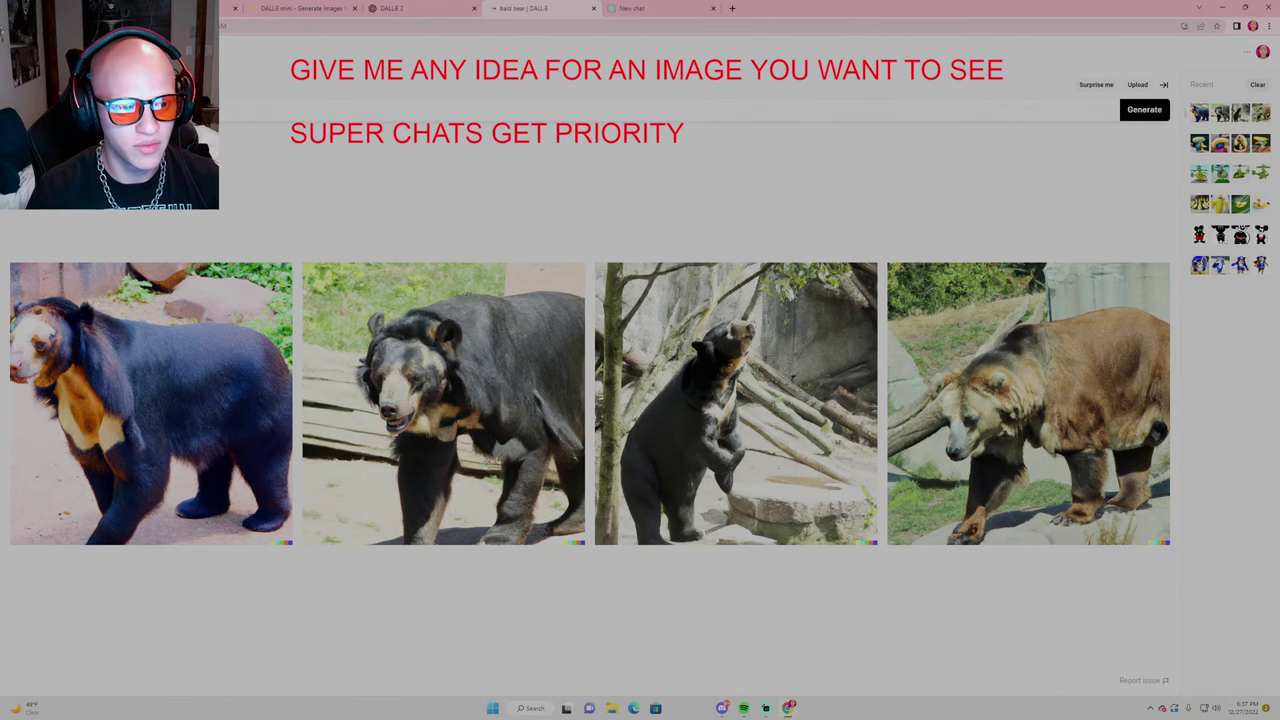
key(Return)
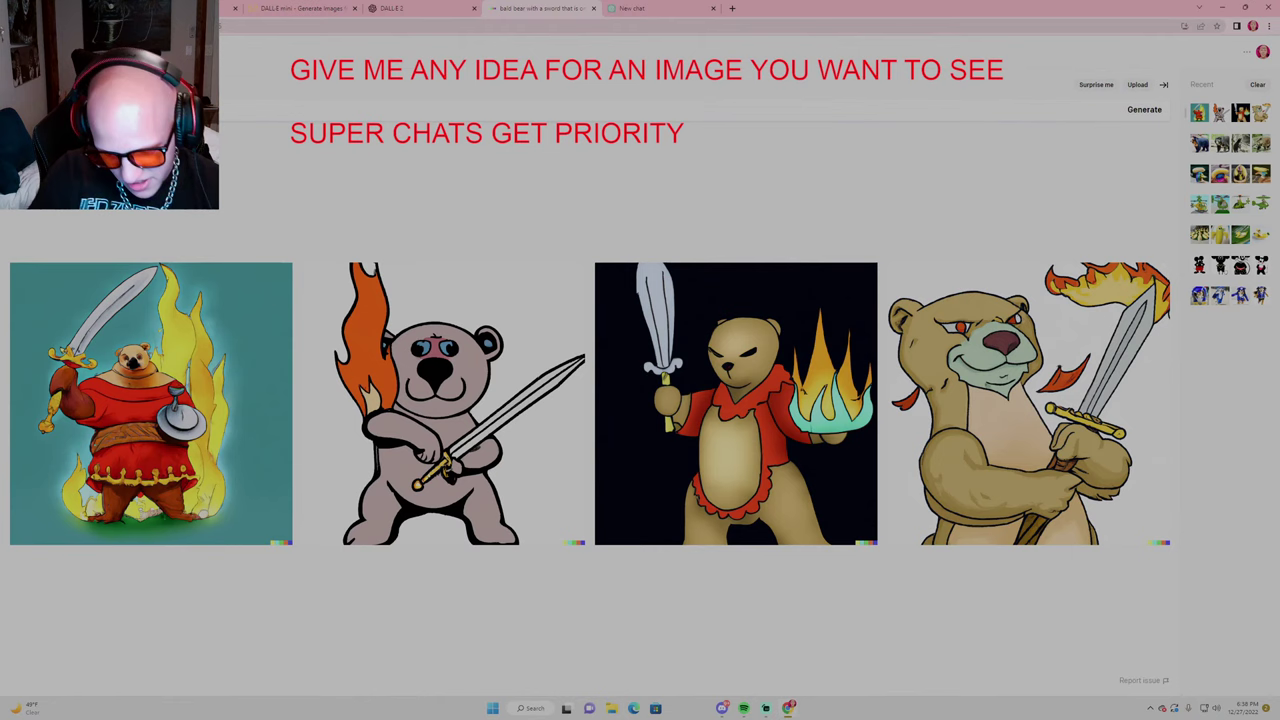
Generate dolphin images, then two rounds of Shrek-as-dolphin hybrids ending with green ogre-faced creatures
key(ctrl+v)
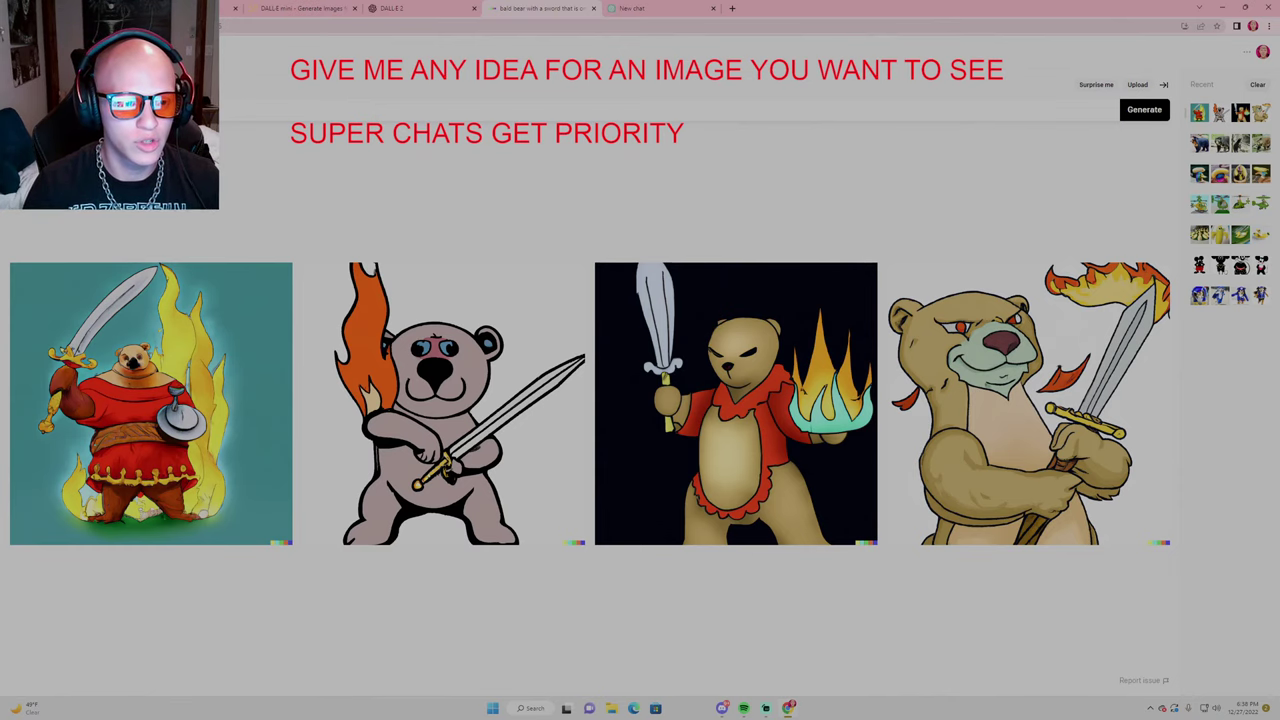
key(Return)
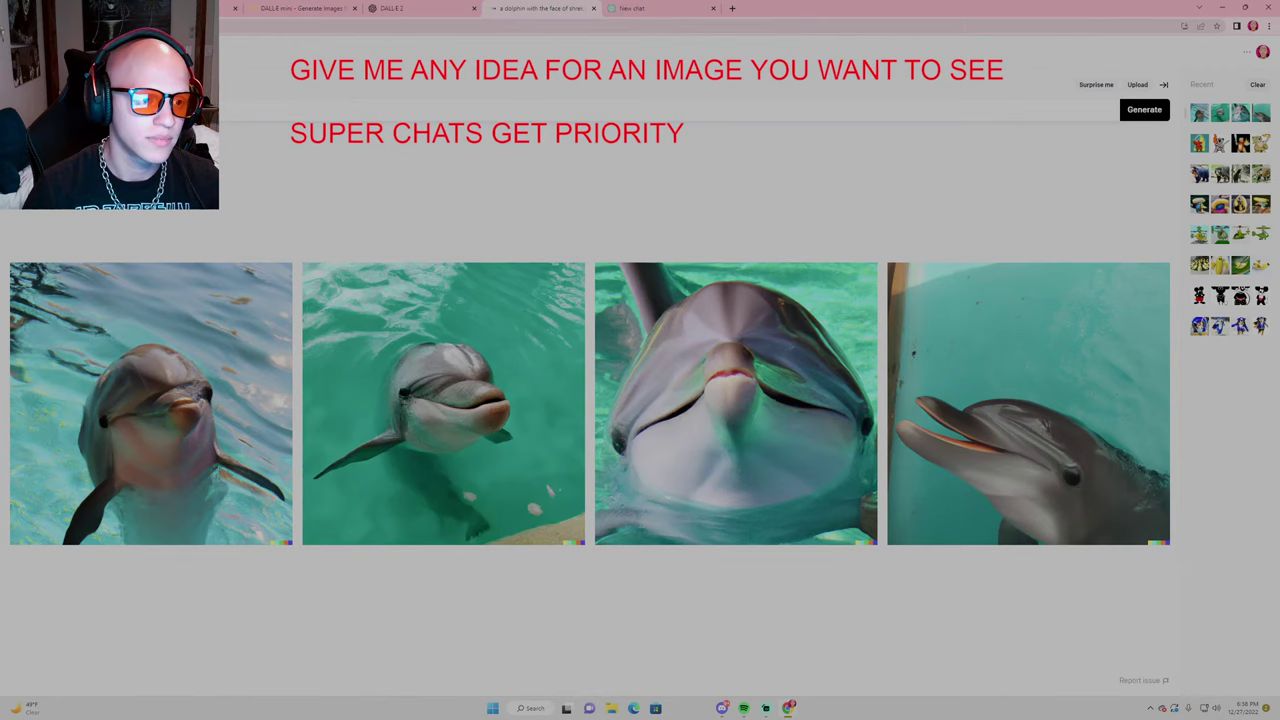
key(Return)
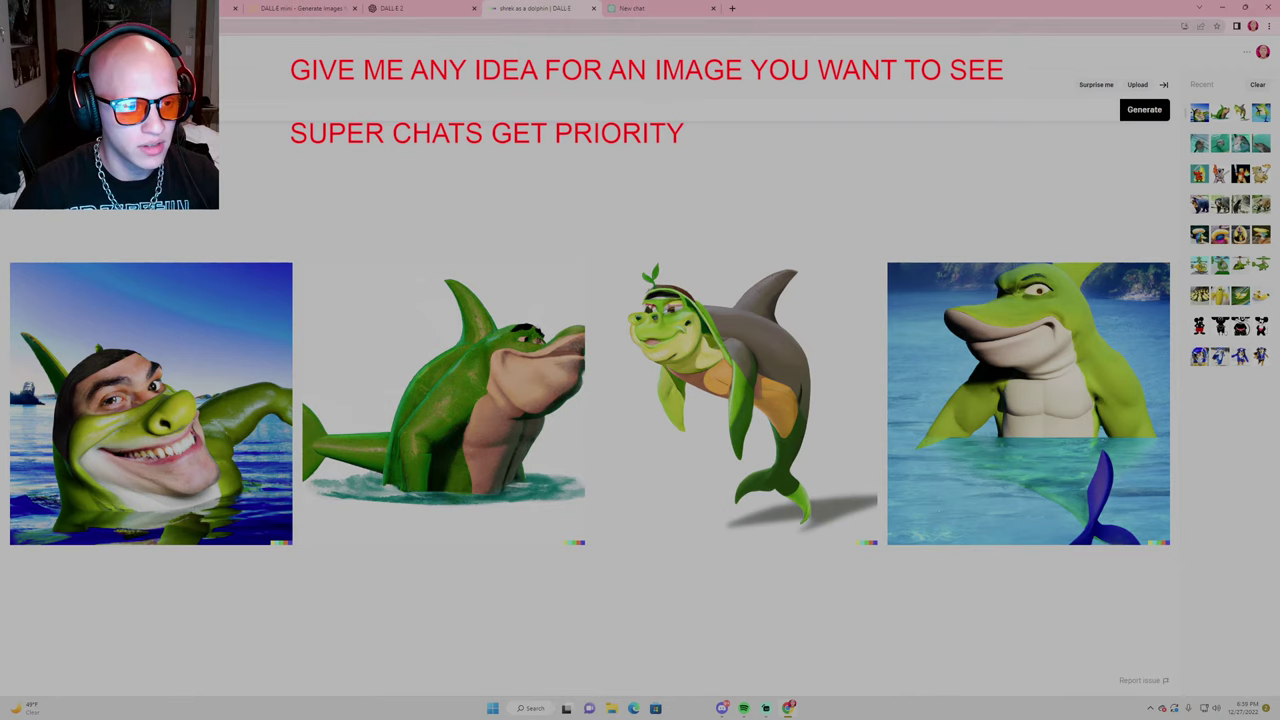
key(Return)
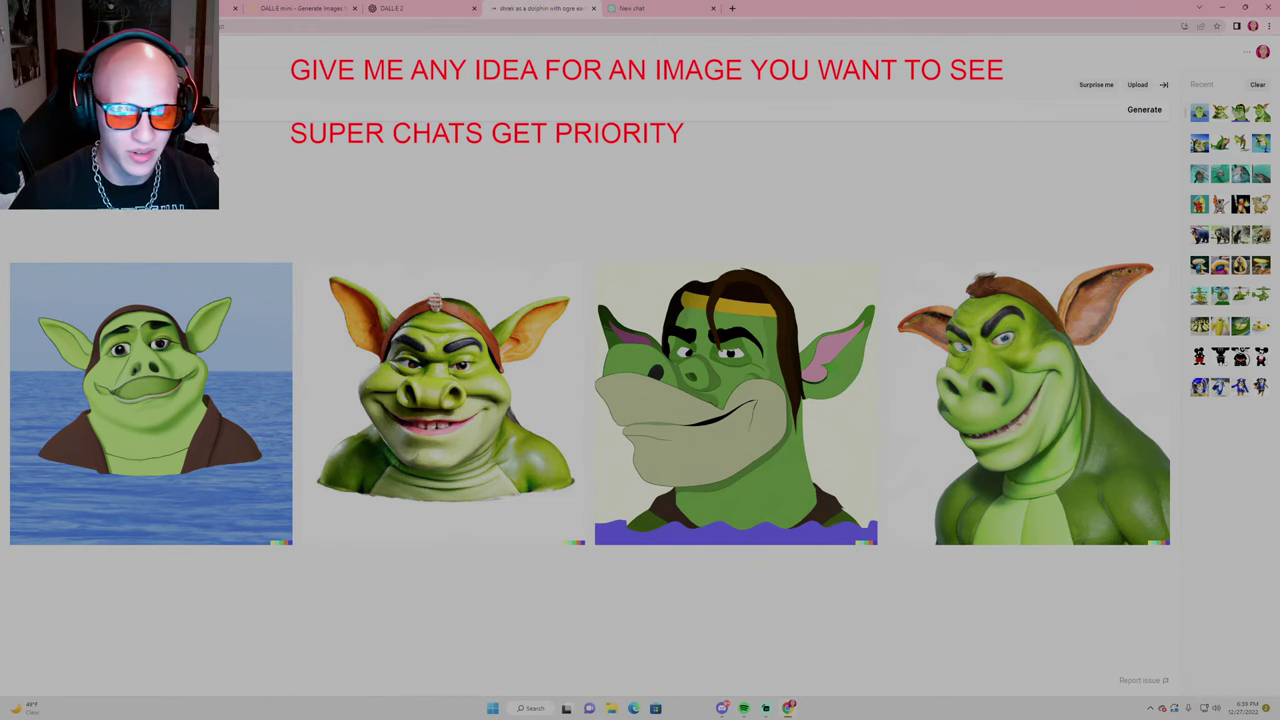
click(722, 346)
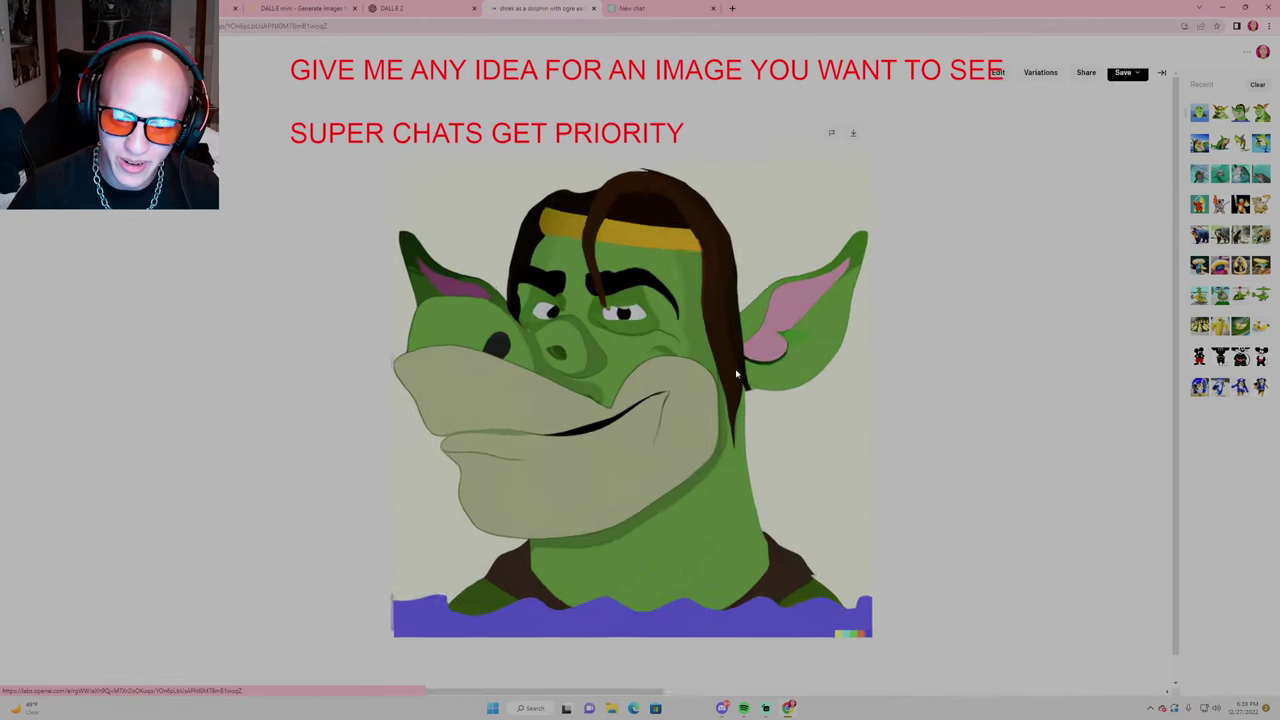
key(Escape)
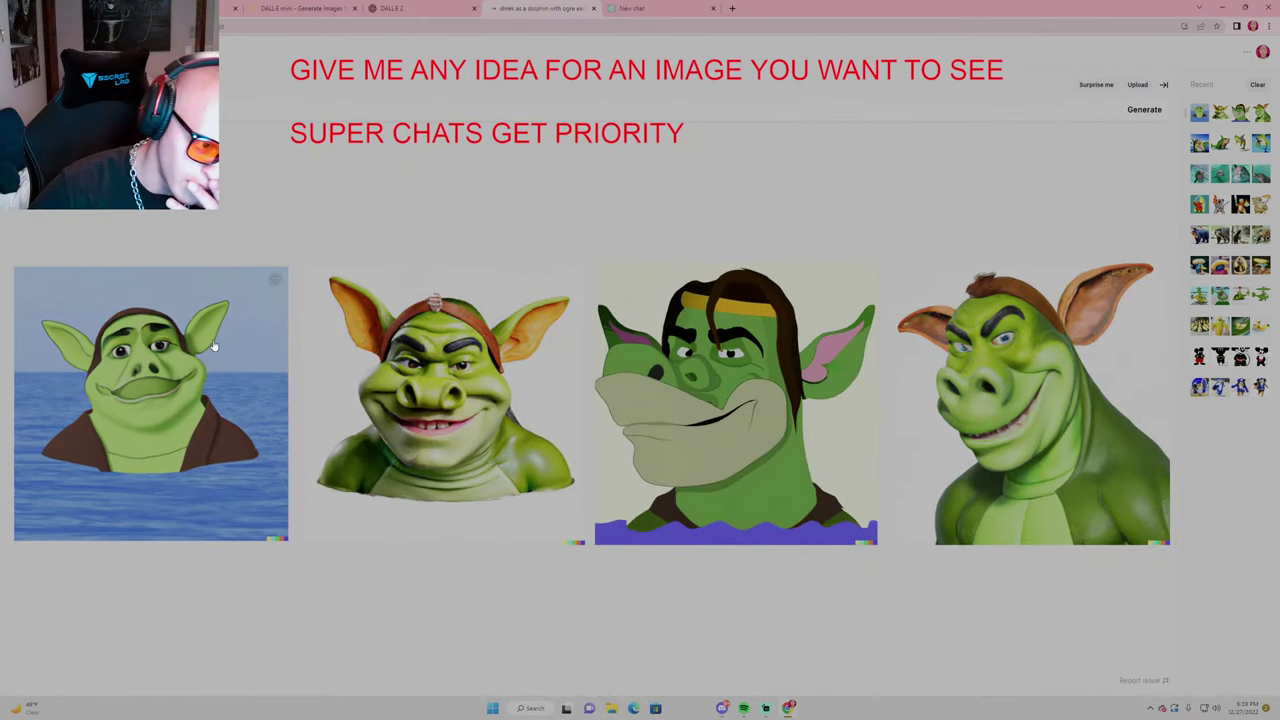
click(213, 340)
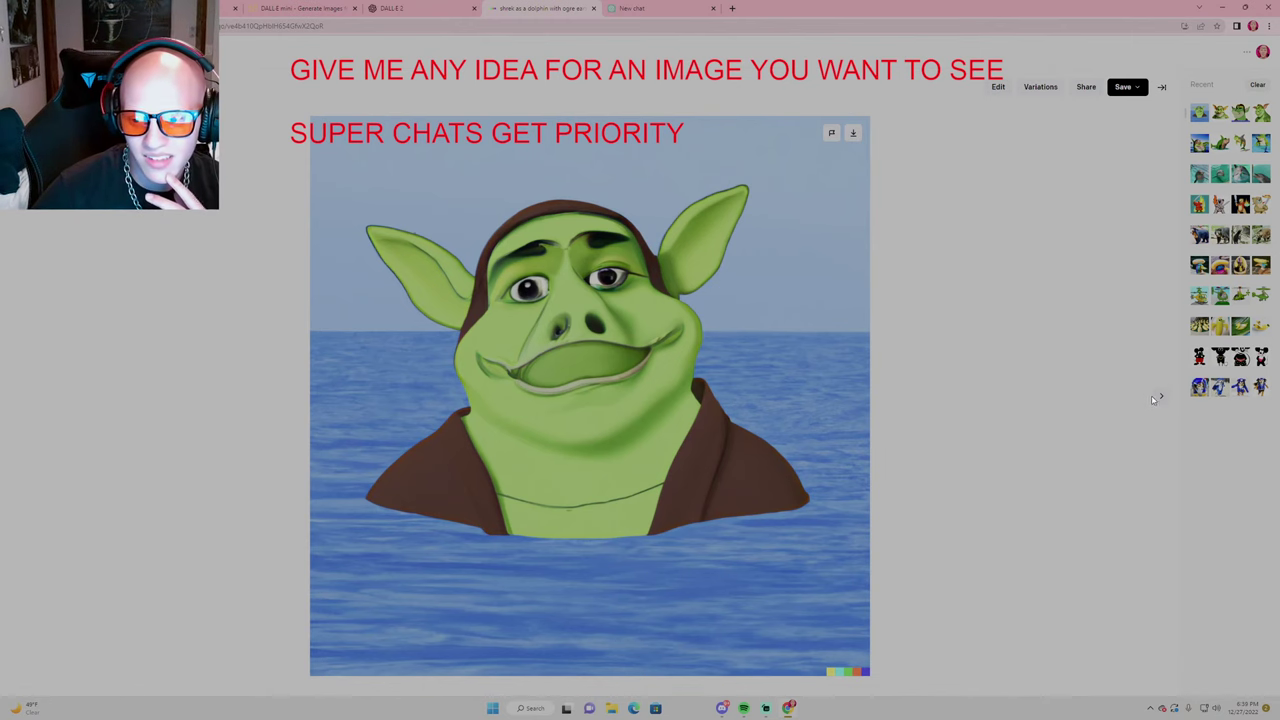
click(1155, 401)
click(1155, 401)
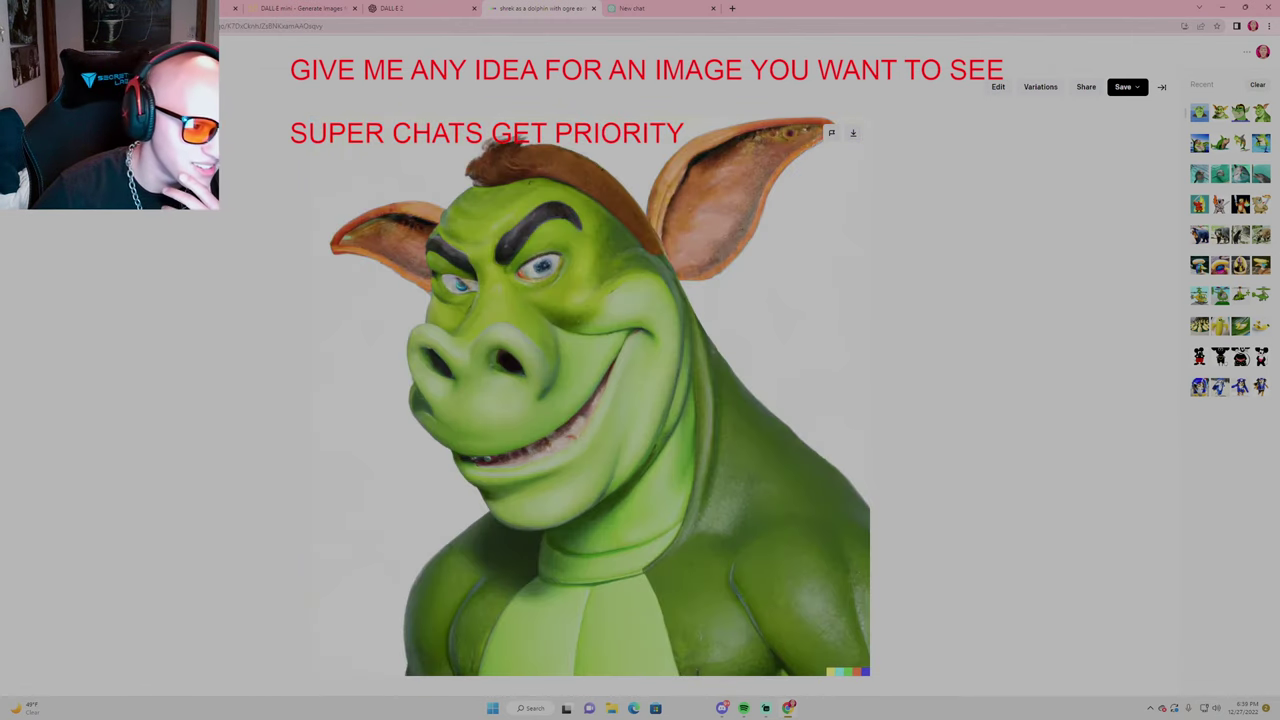
key(Escape)
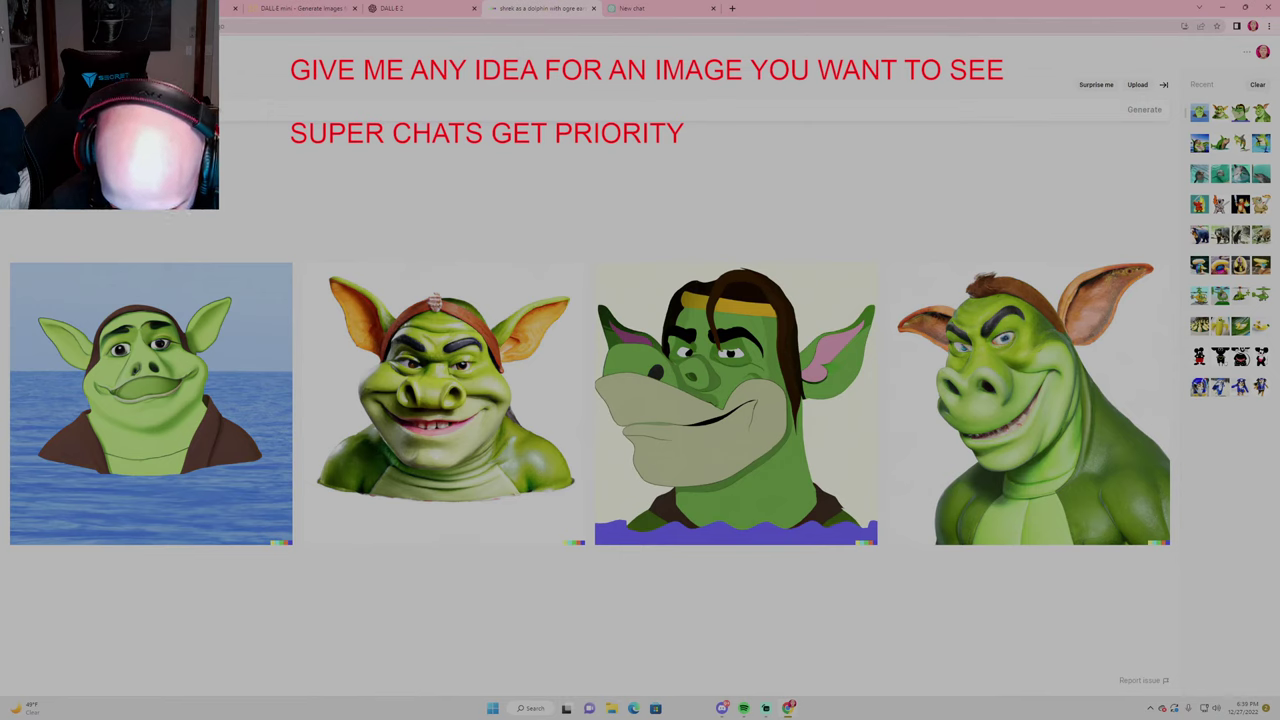
Generate images from the prompt Kermit the frog in a tutu holding a tiny frog
key(ctrl+v)
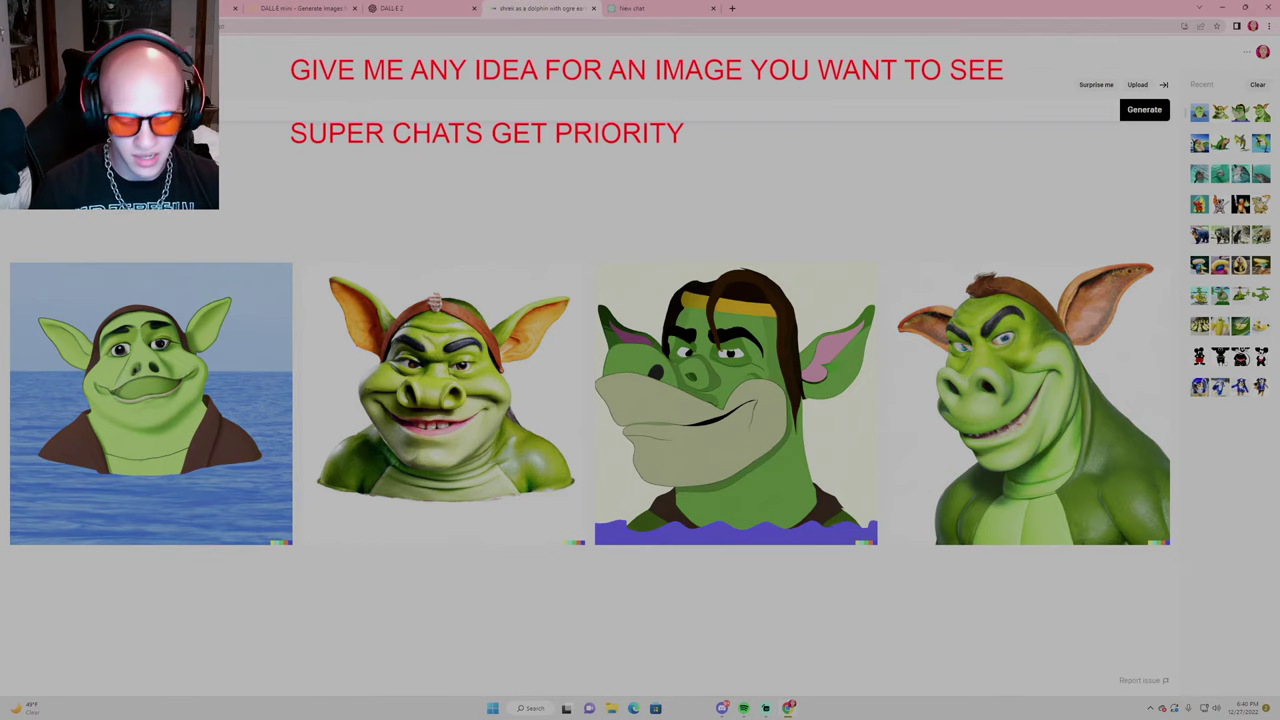
click(1144, 110)
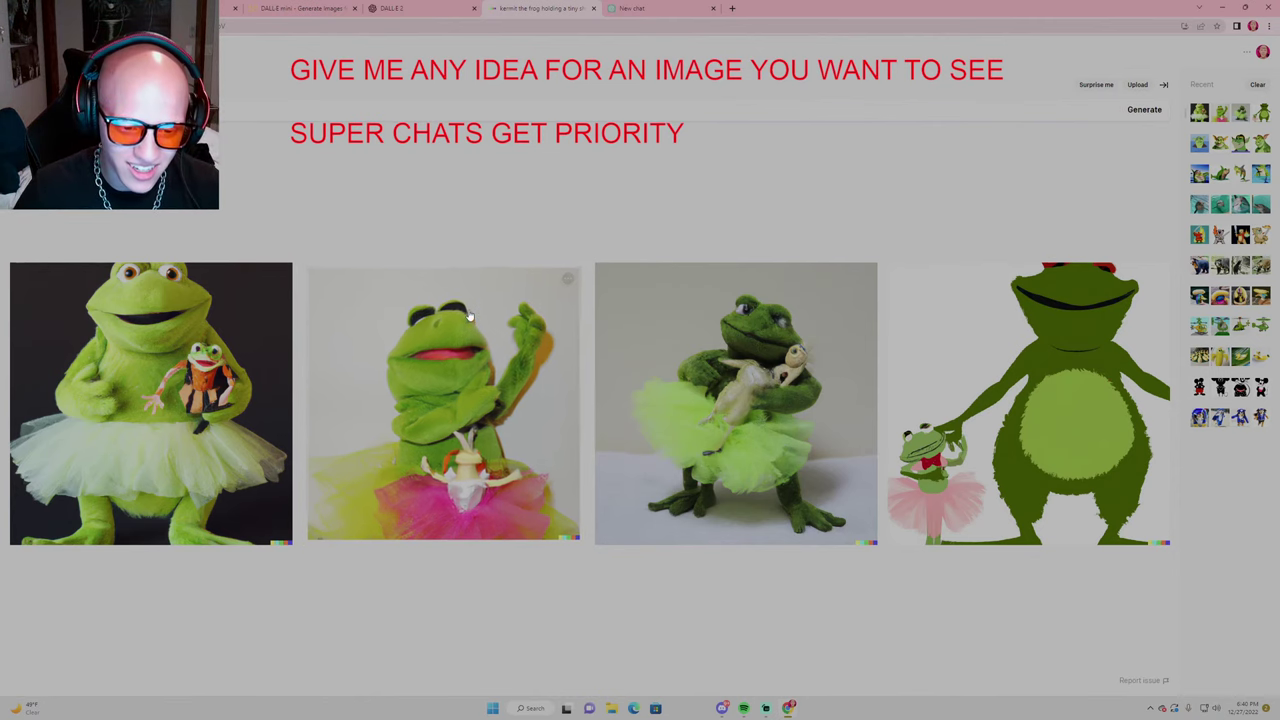
Browse the enlarged Kermit results, then submit a Donald Duck prompt that gets content-policy refused
click(180, 400)
click(1159, 396)
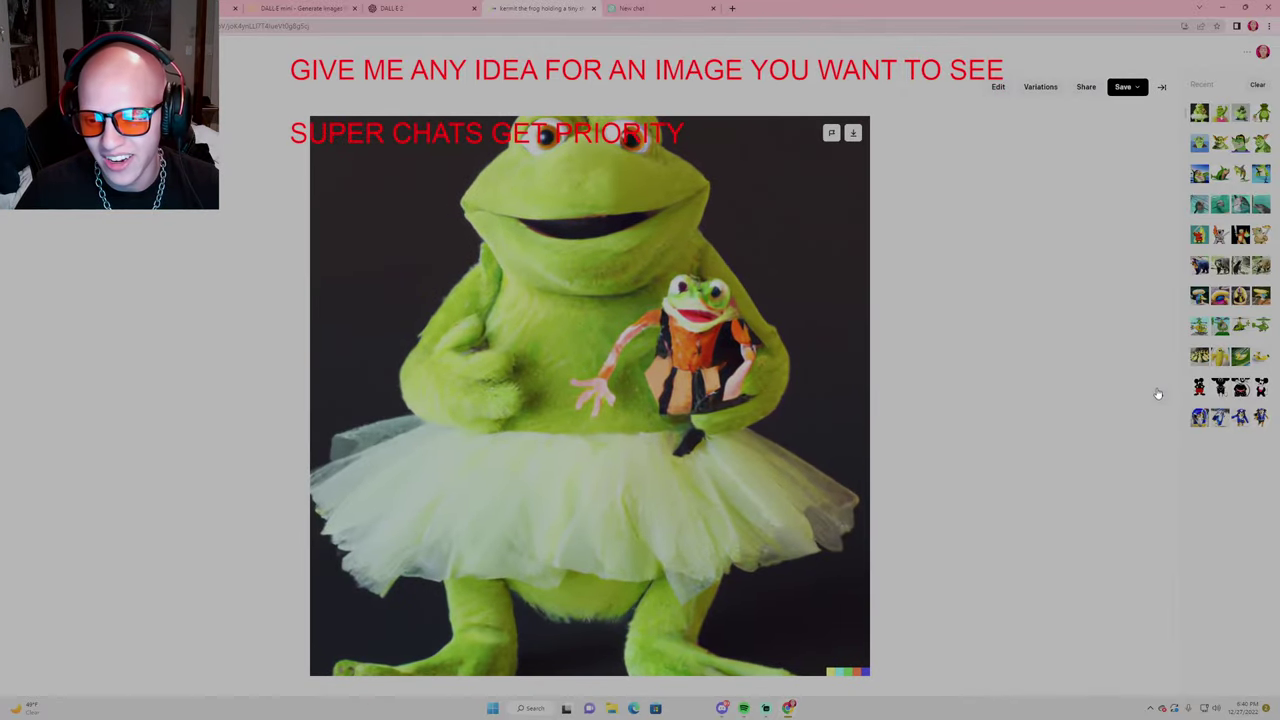
click(1159, 396)
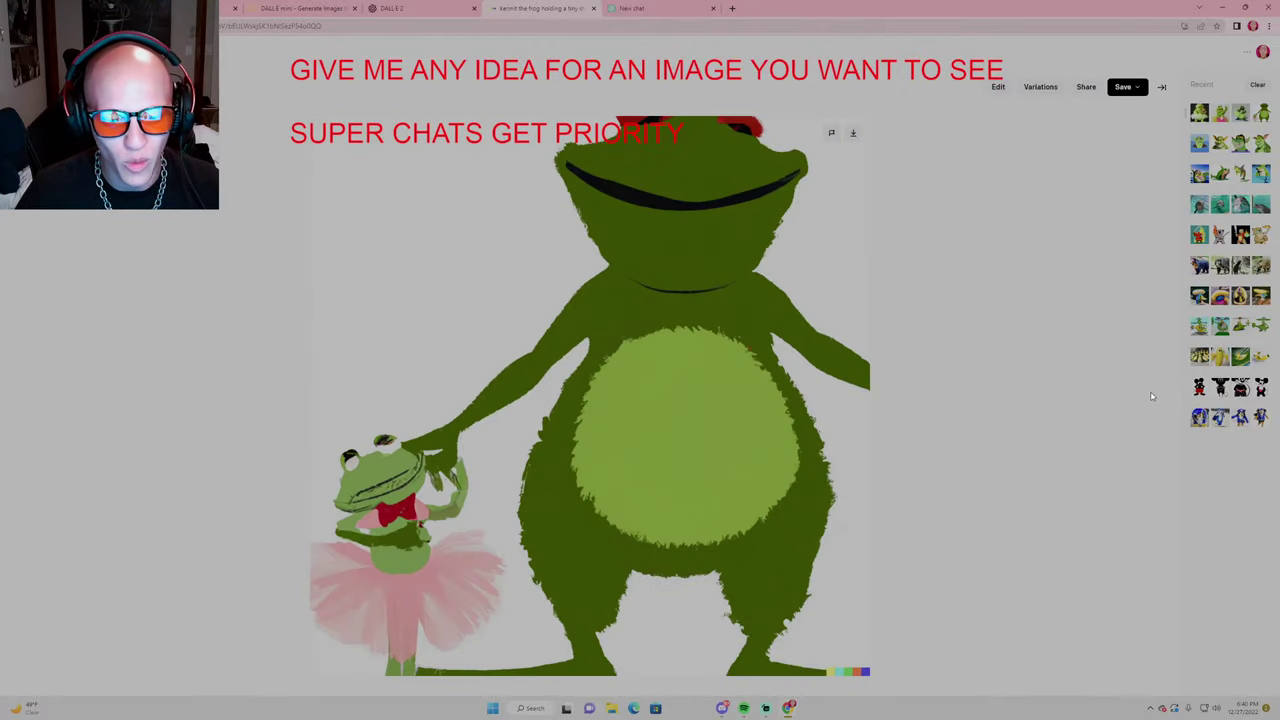
click(220, 405)
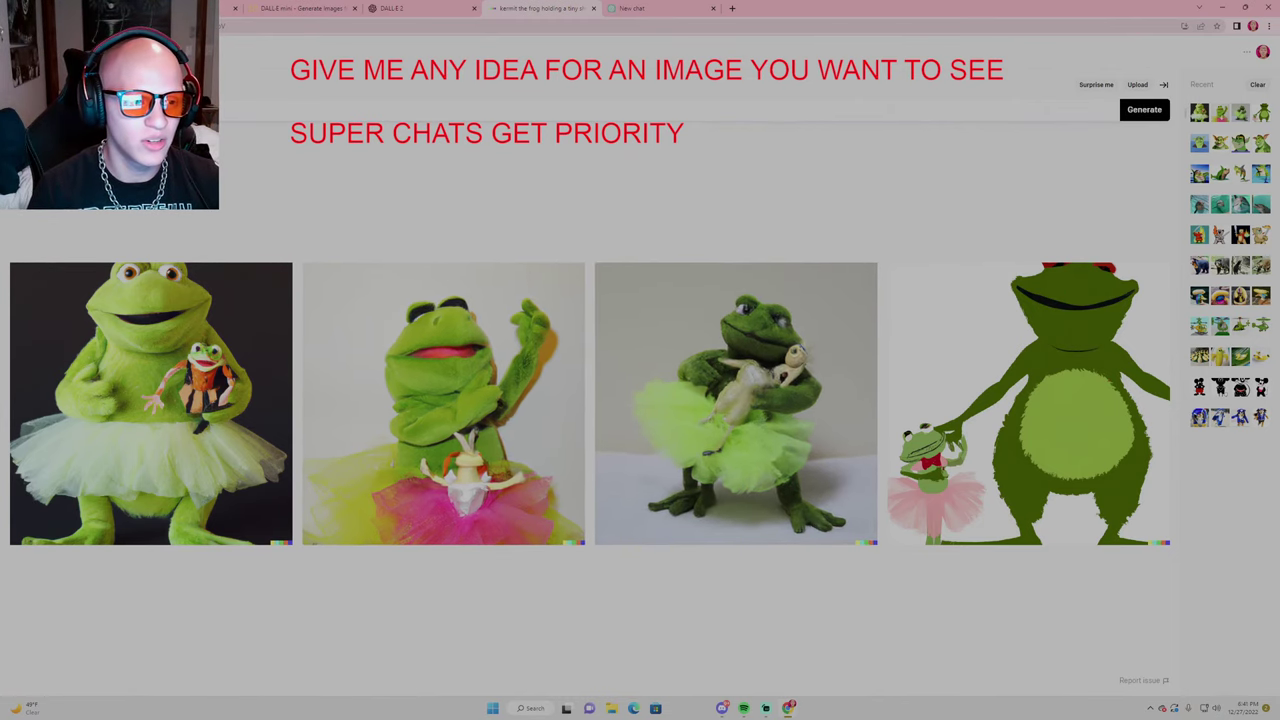
click(1144, 109)
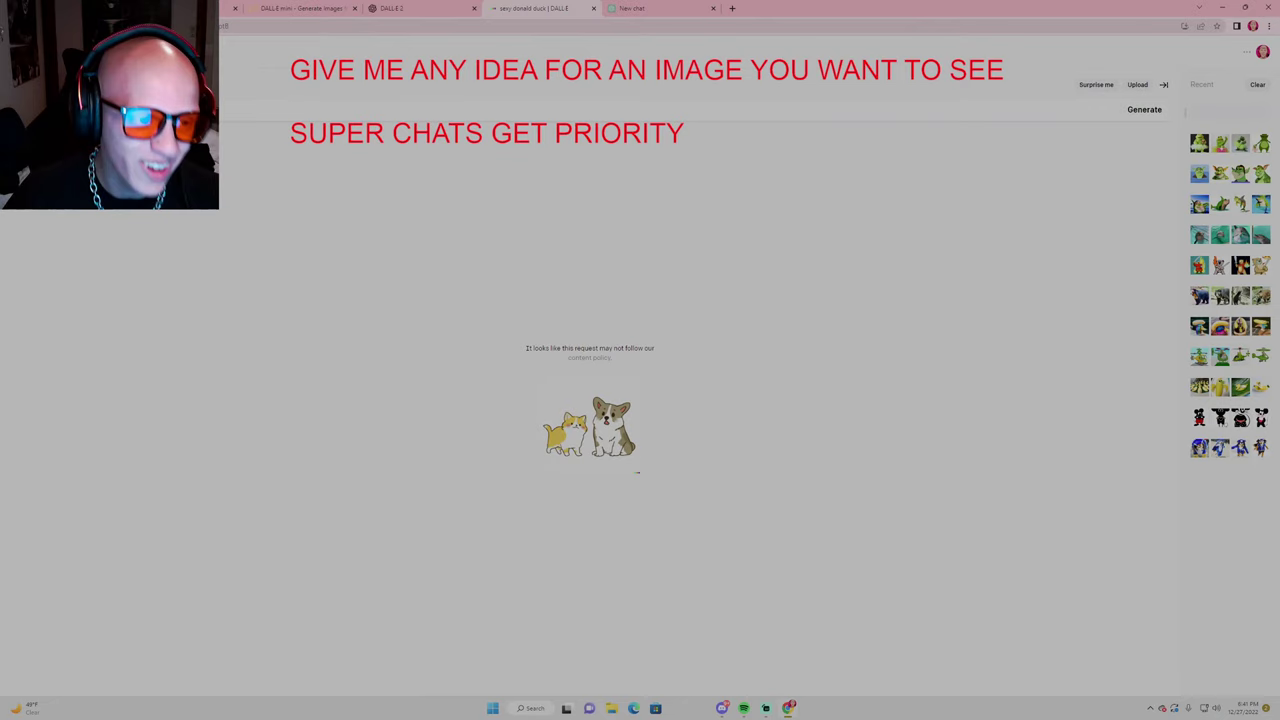
Replace the refused prompt with Squidward with tentacles, generate, and enlarge the first result
key(ctrl+a)
key(BackSpace)
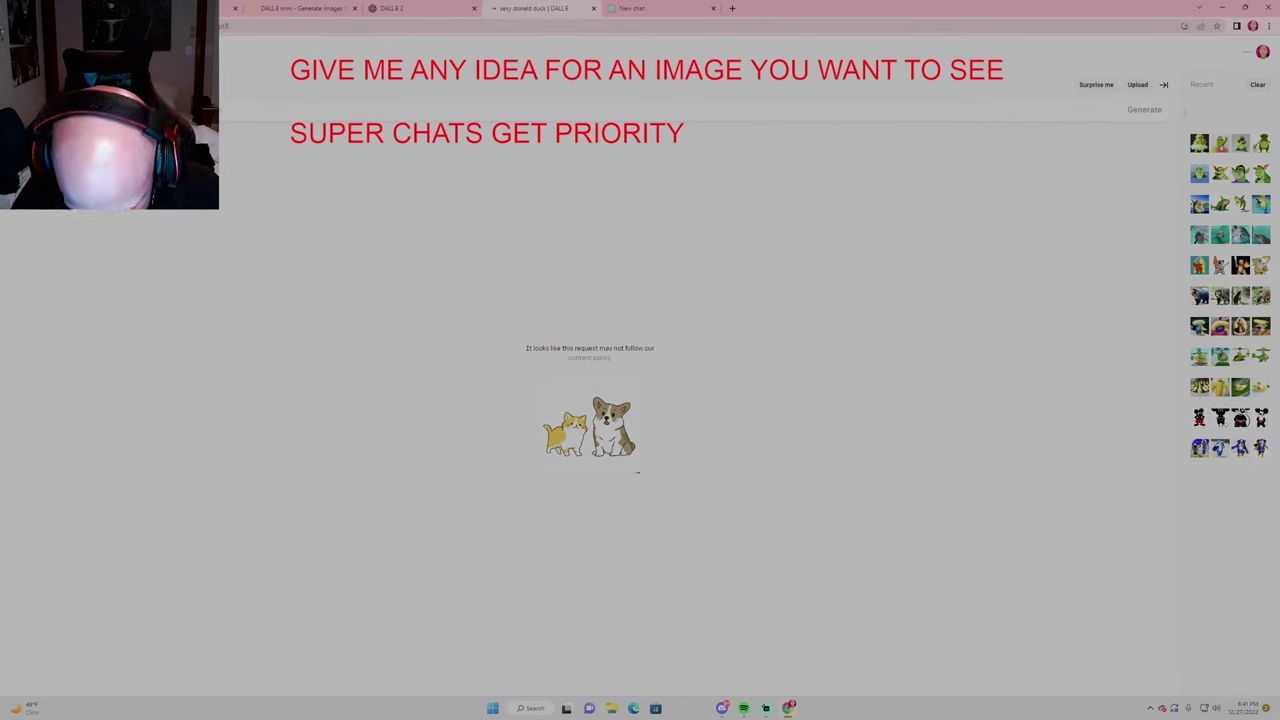
key(ctrl+v)
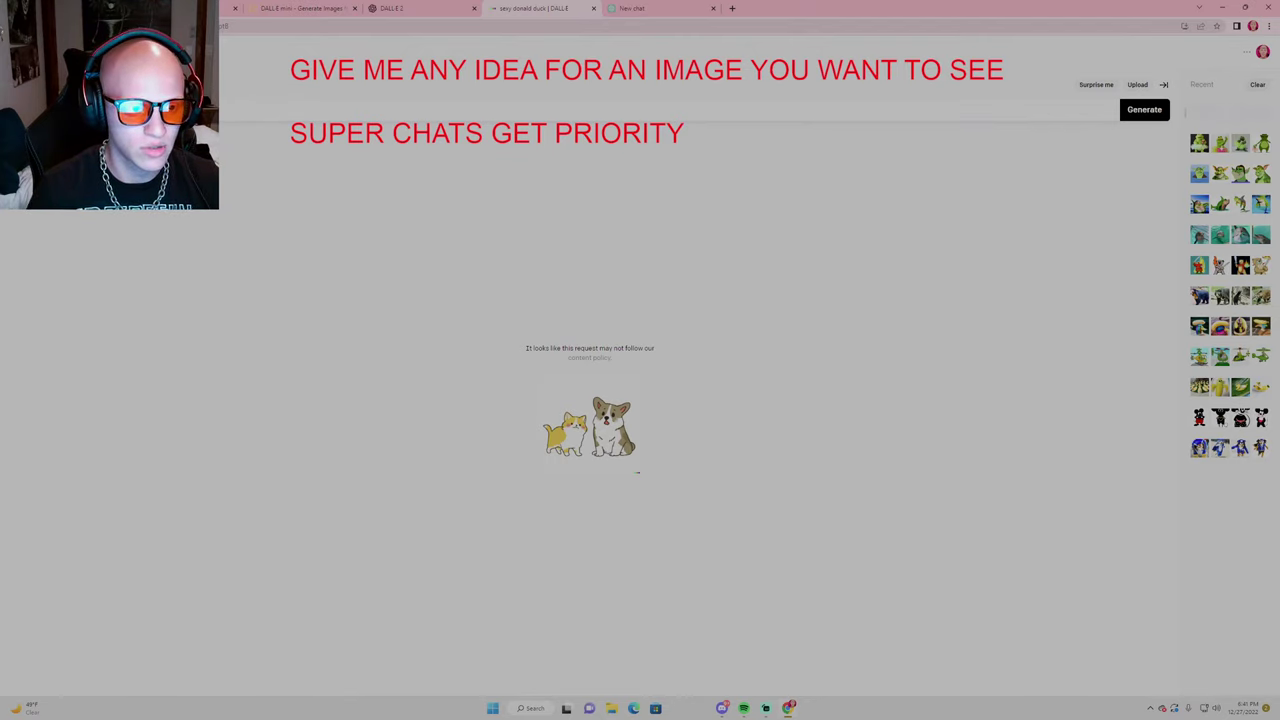
key(Return)
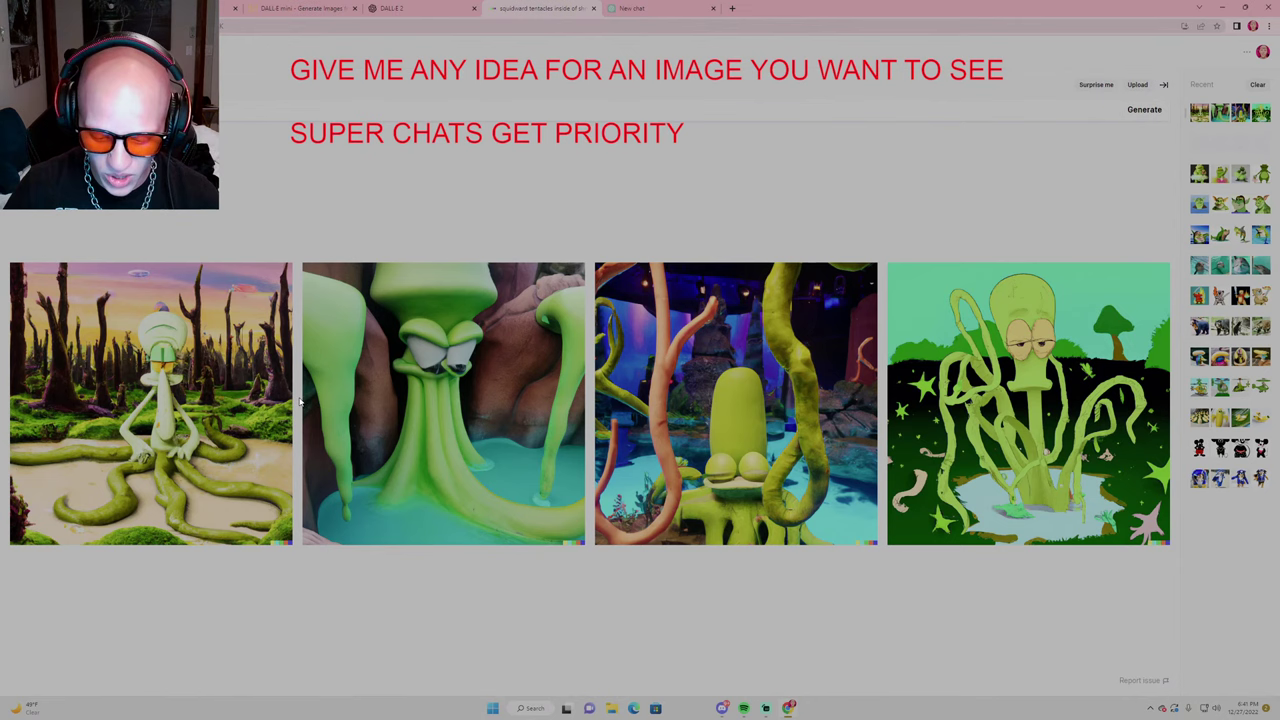
click(147, 370)
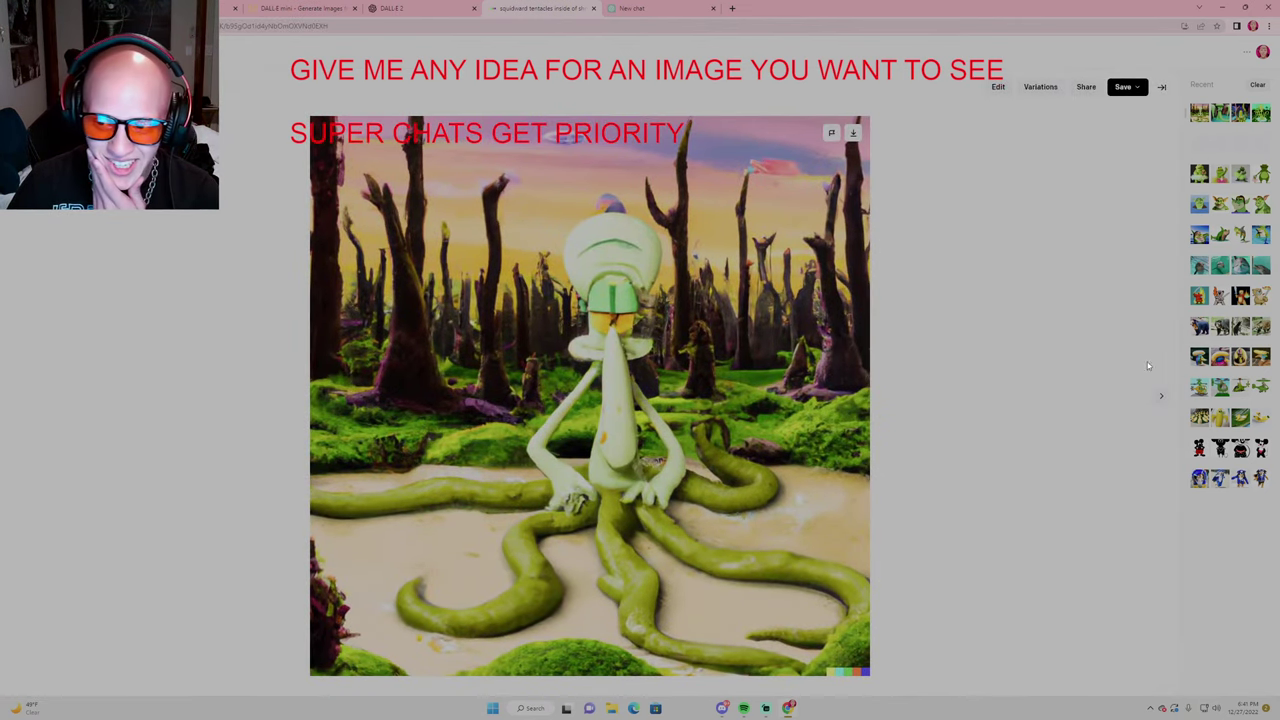
Step through the remaining enlarged Squidward results to the cartoon one in a starry pond
click(1164, 397)
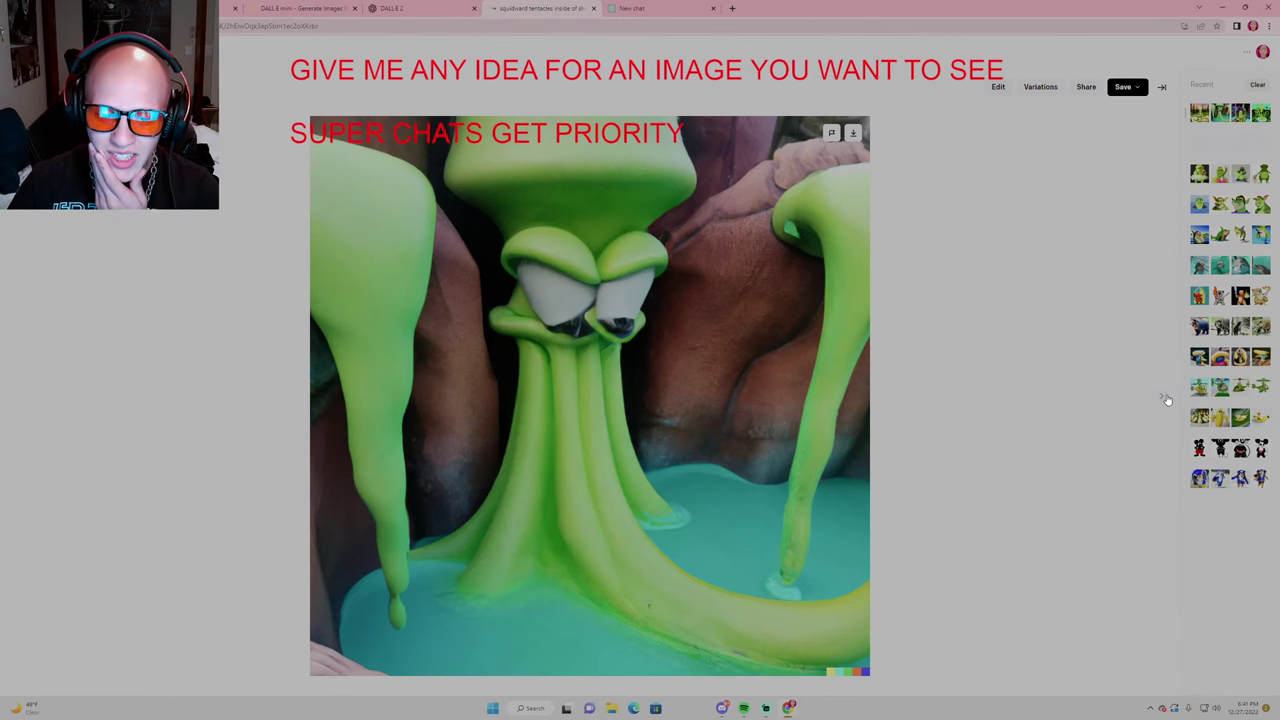
click(1165, 400)
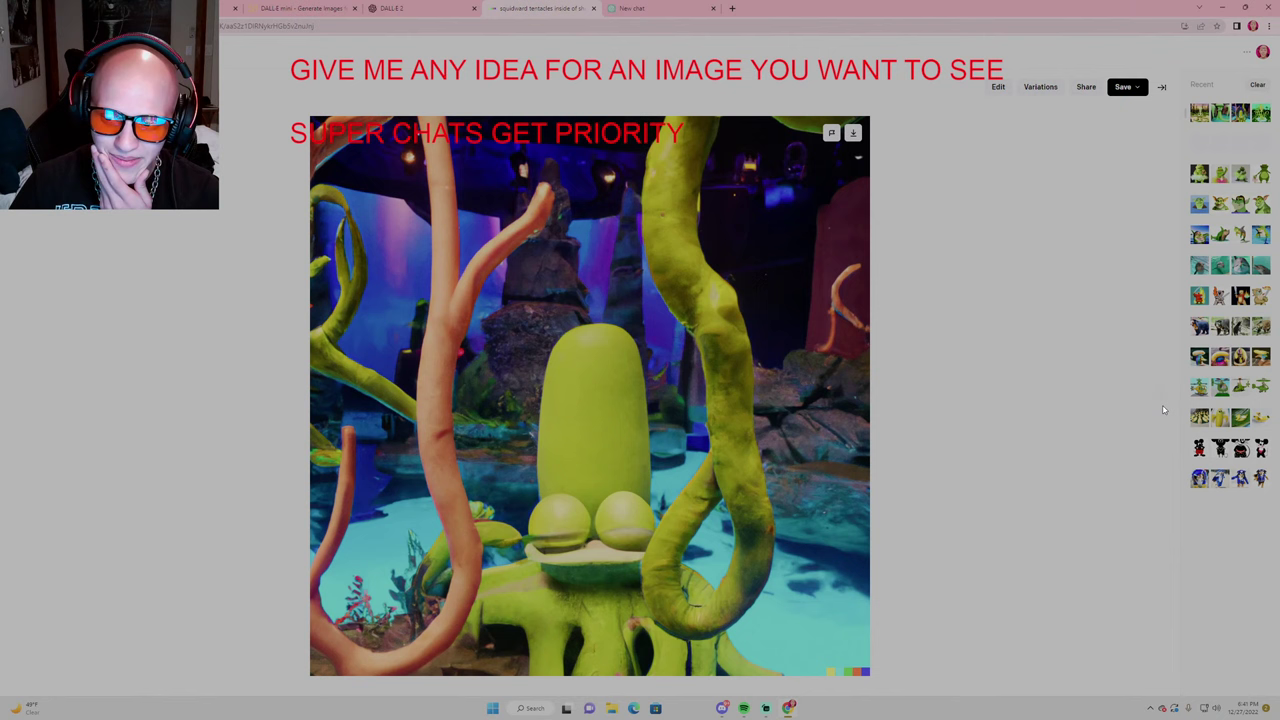
click(1163, 401)
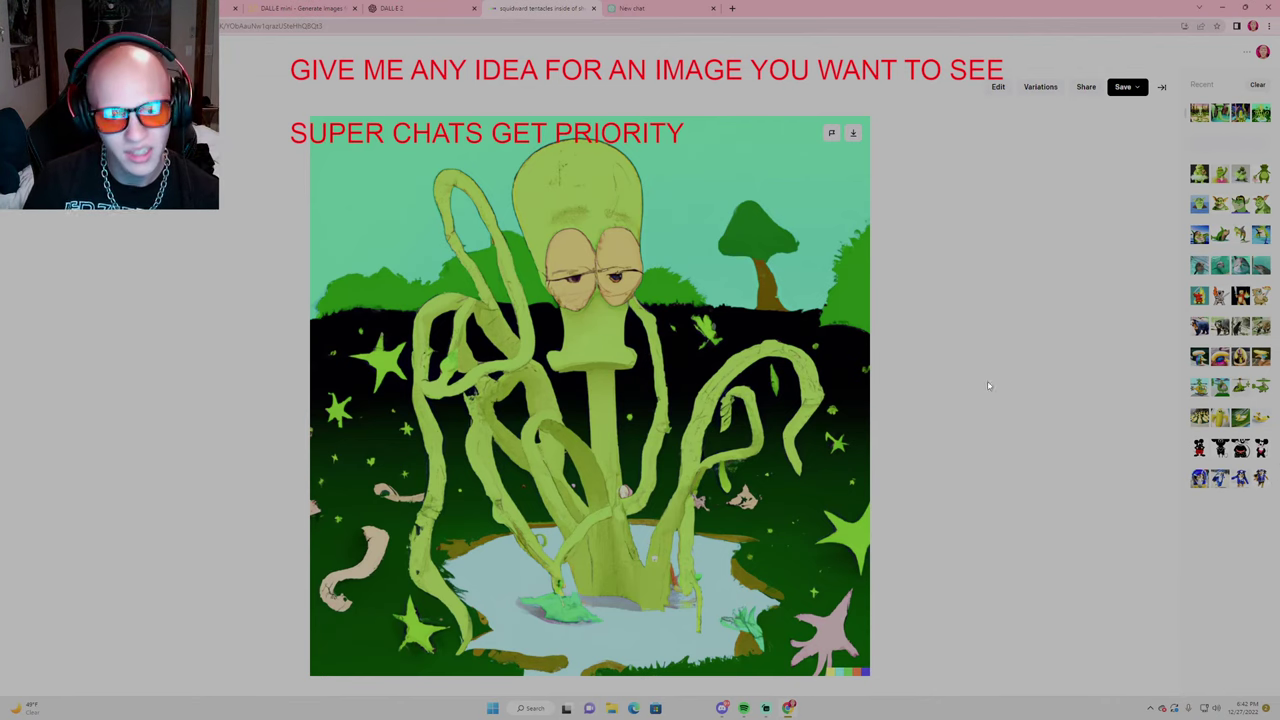
Close the enlarged Squidward image to show all four tentacled results together
click(1161, 87)
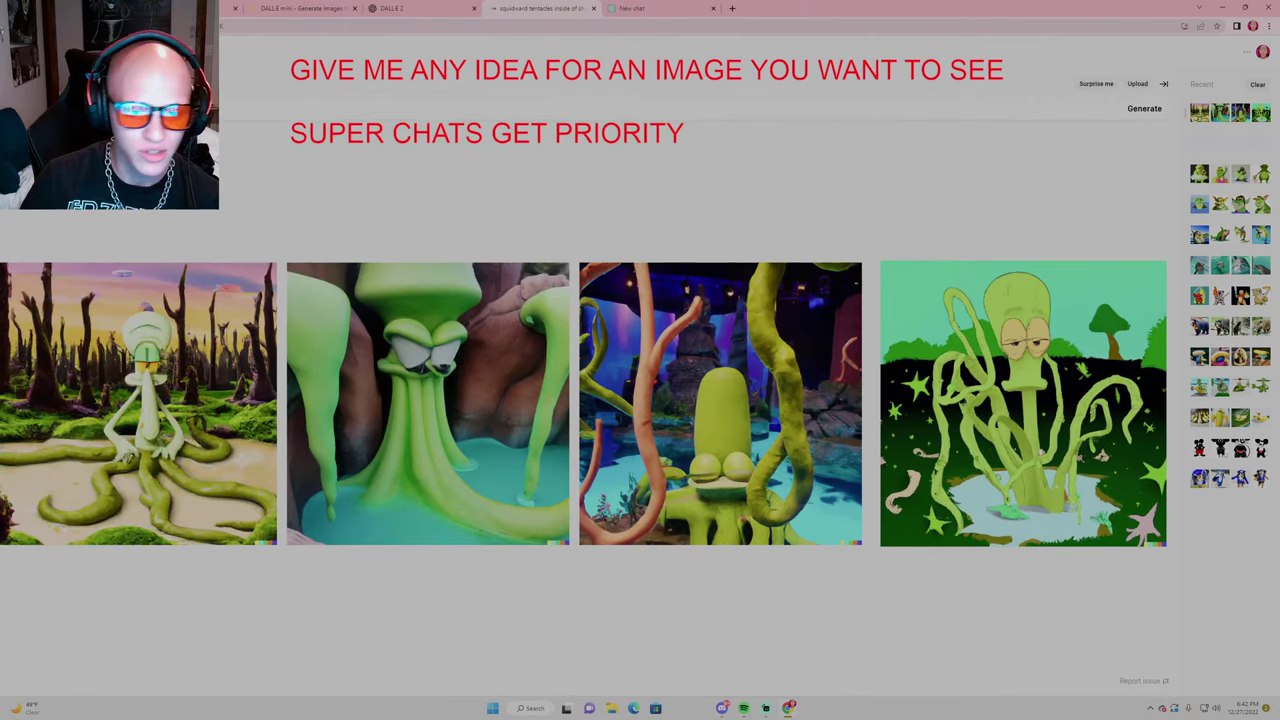